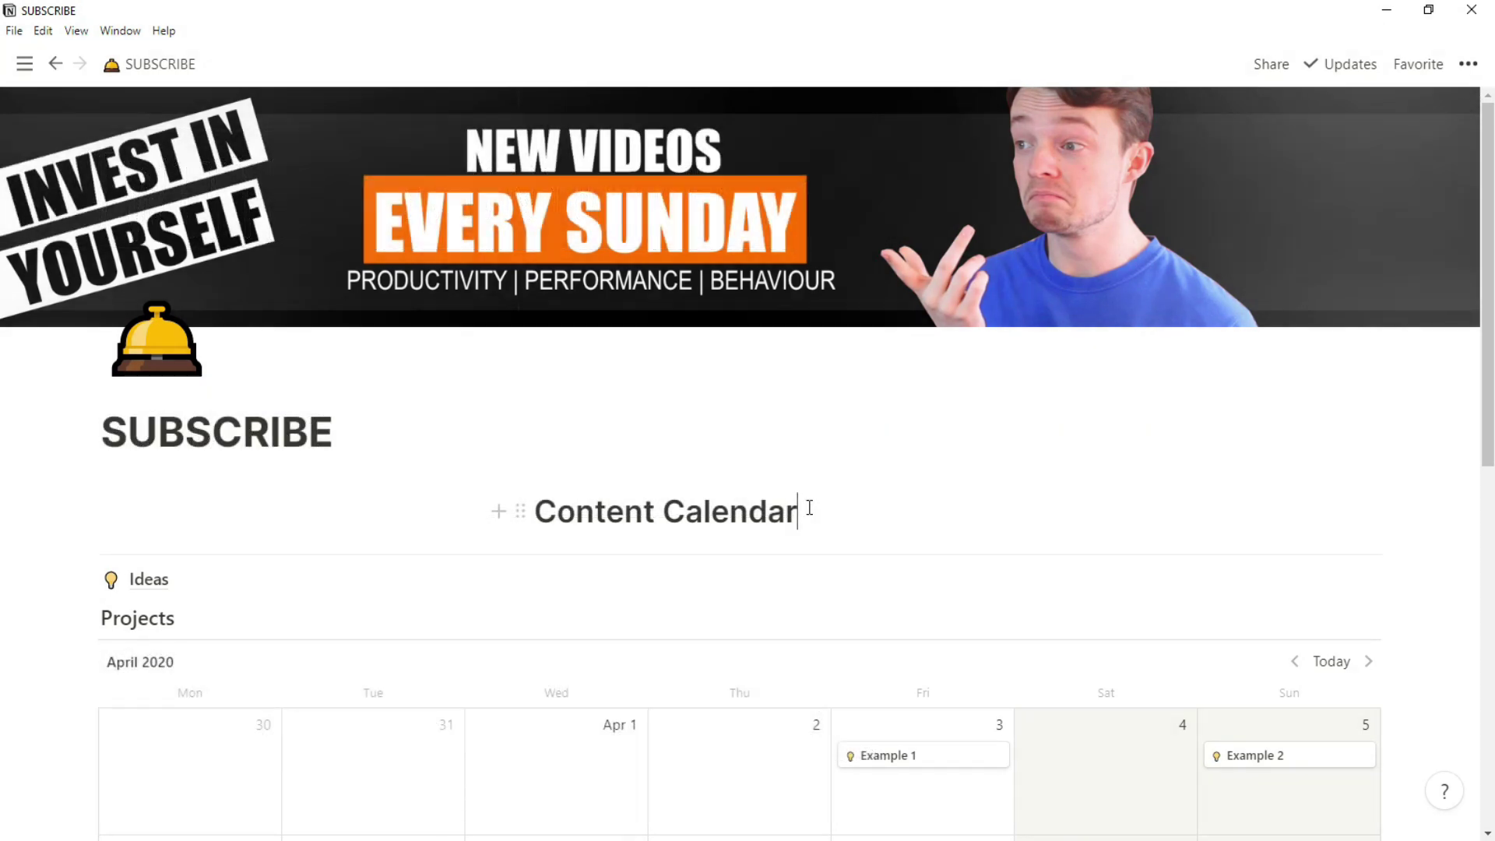
Scroll down the SUBSCRIBE page past the April 2020 Content Calendar to reach the Ideas link
{"action": "scroll", "coordinate": [810, 507], "scroll_direction": "down", "scroll_amount": 3}
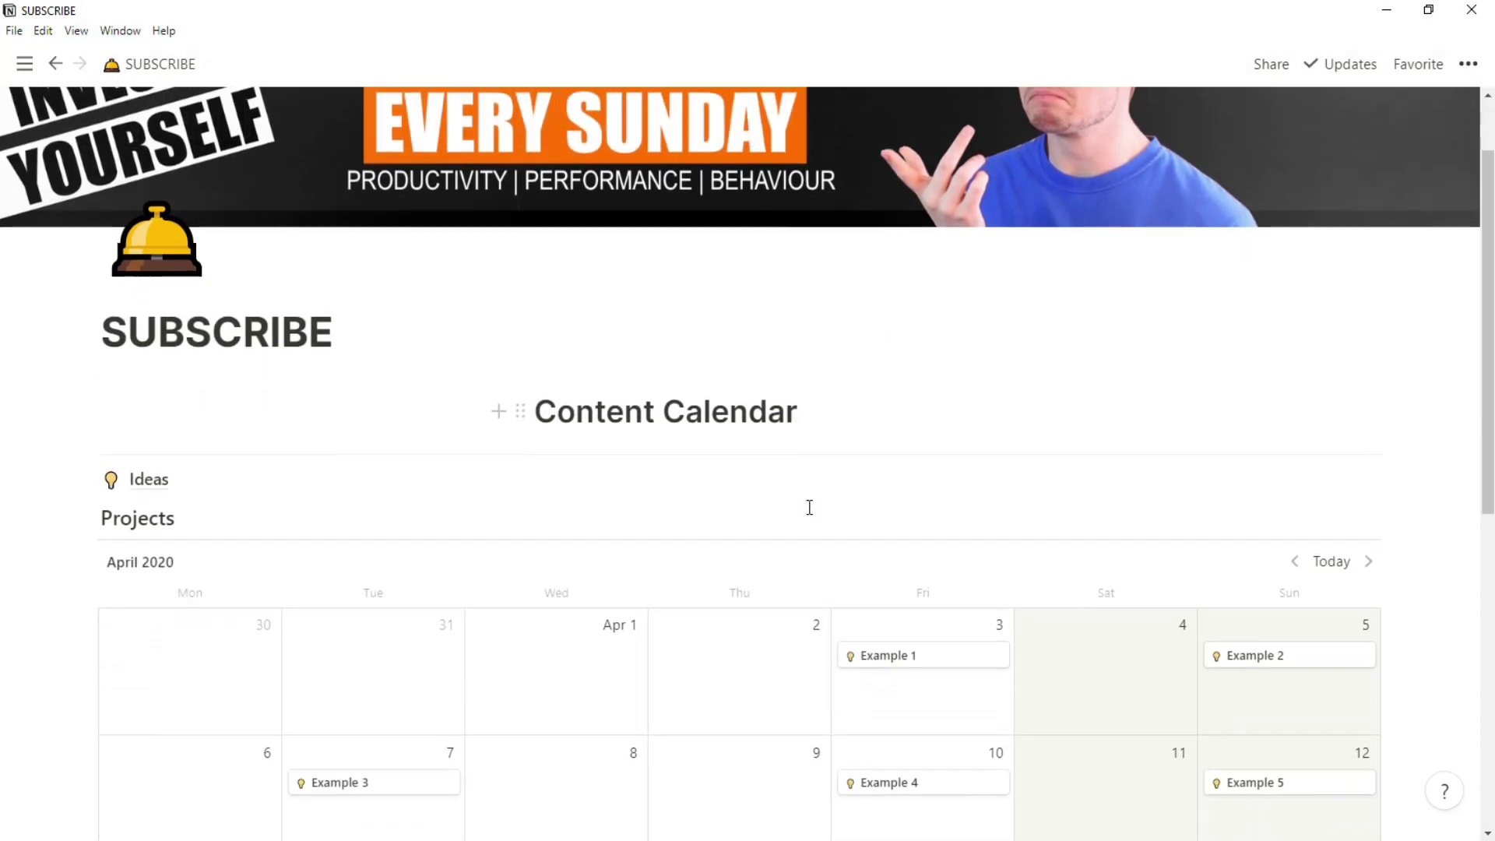
{"action": "scroll", "coordinate": [809, 506], "scroll_direction": "down", "scroll_amount": 3}
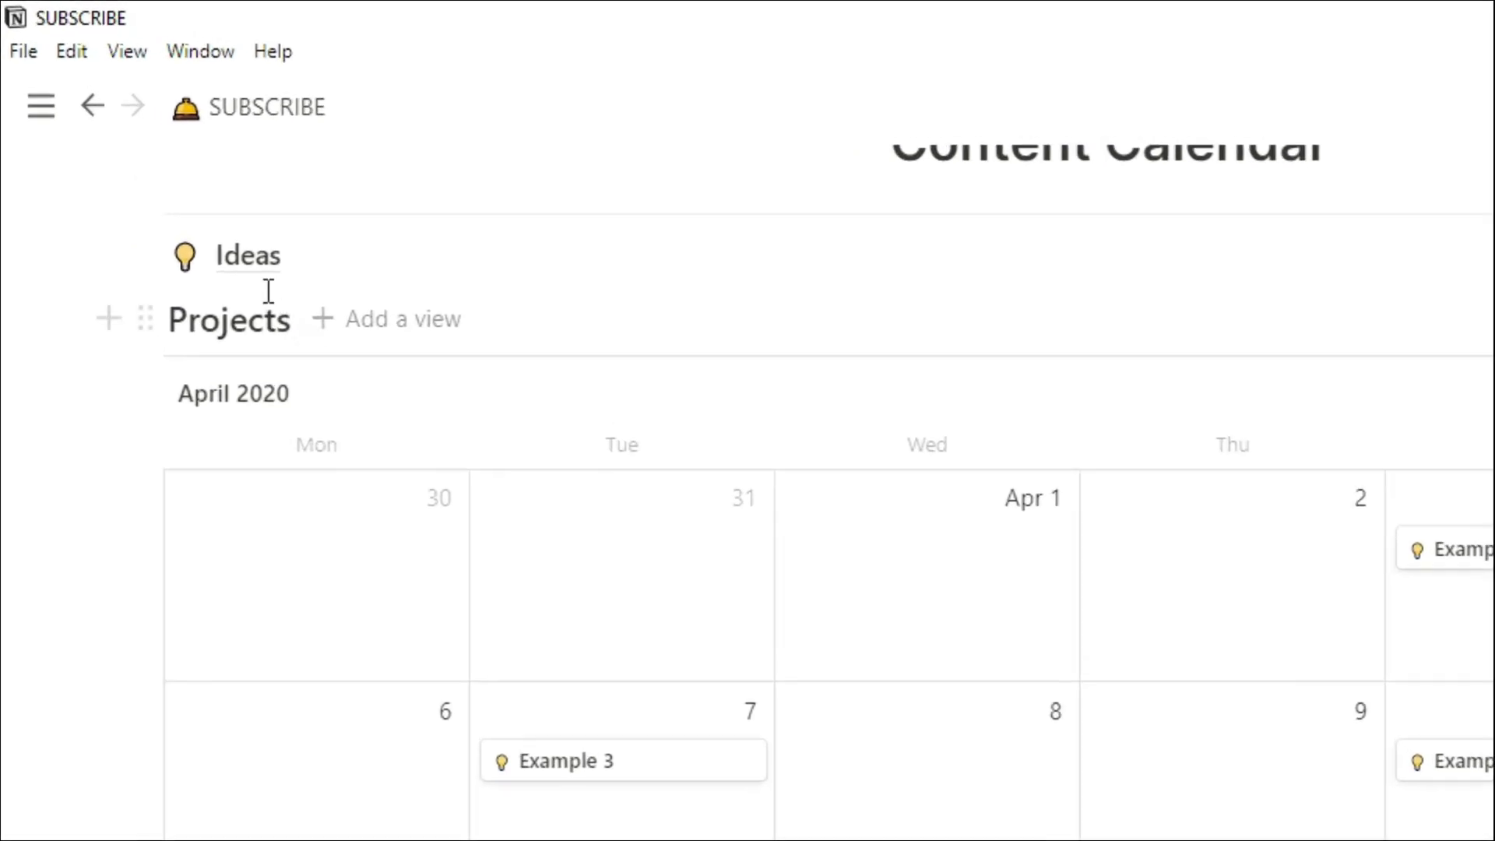
Open the Ideas board and add a card named 'Idea 6' to the Idea column
{"action": "left_click", "coordinate": [260, 276]}
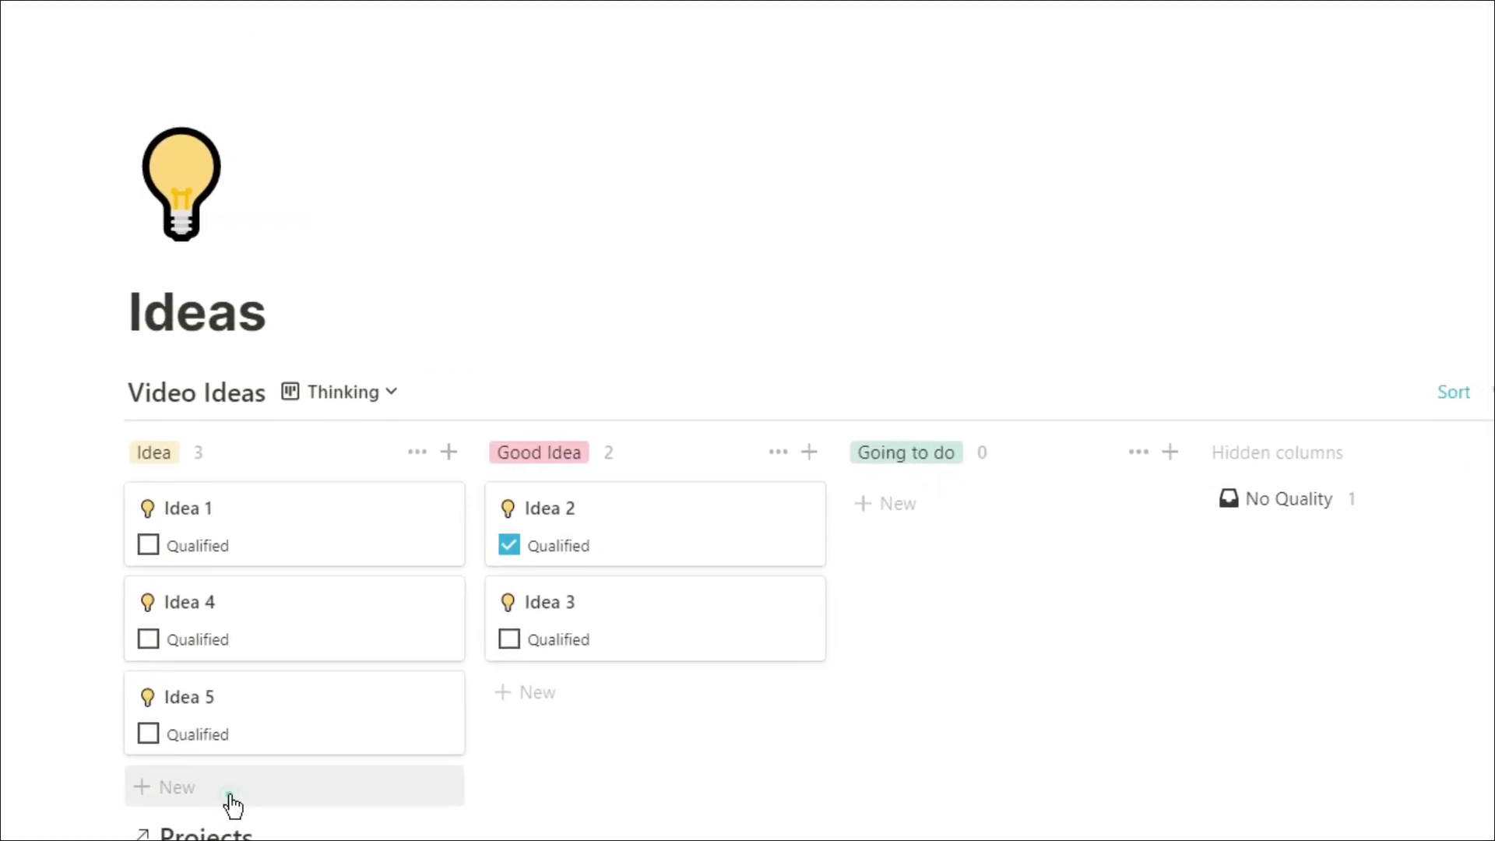
{"action": "left_click", "coordinate": [227, 794]}
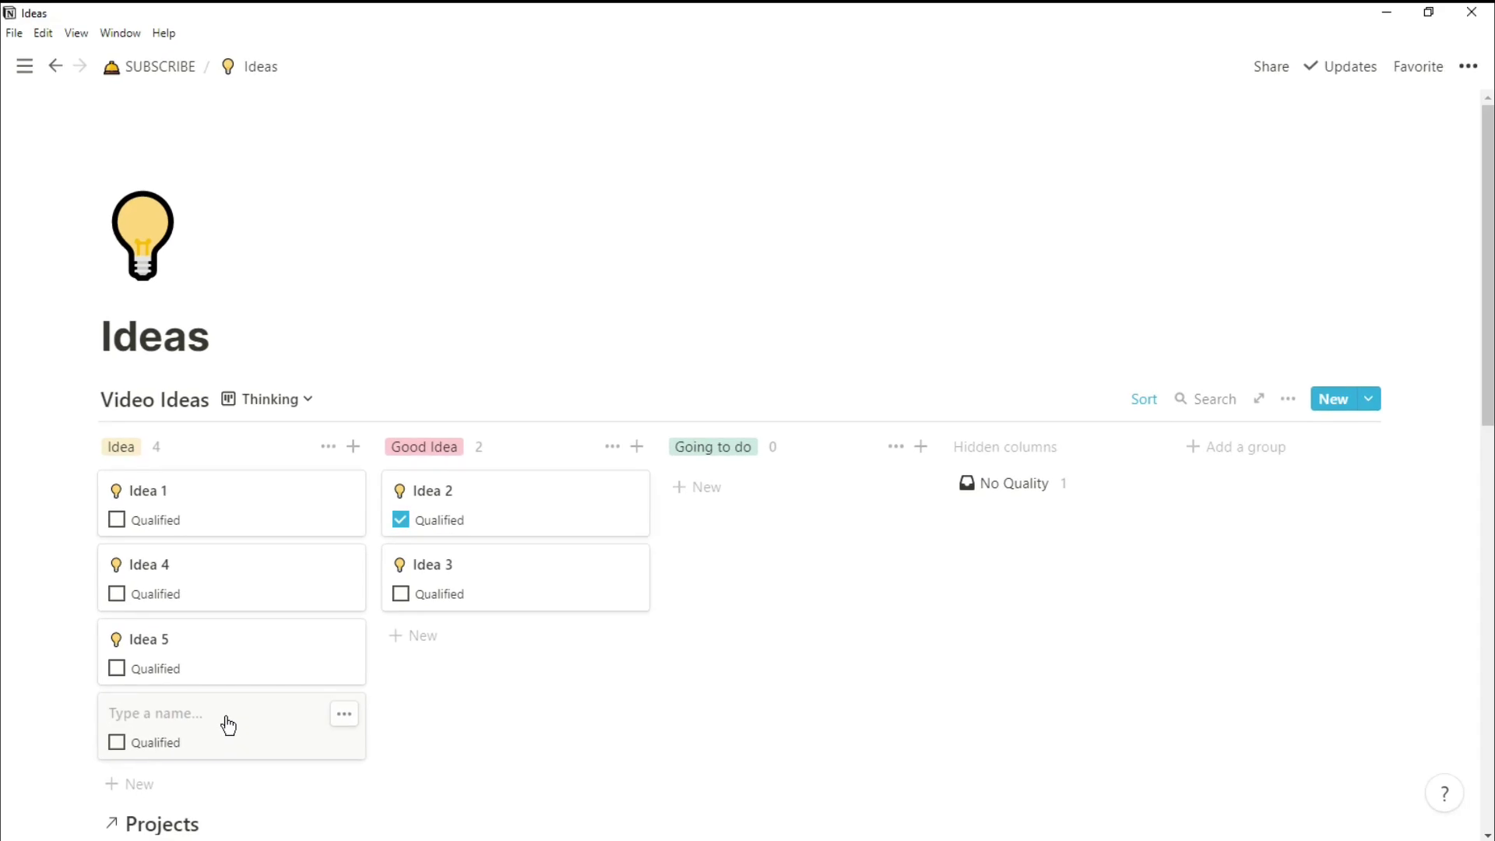
{"action": "type", "text": "Idea 6"}
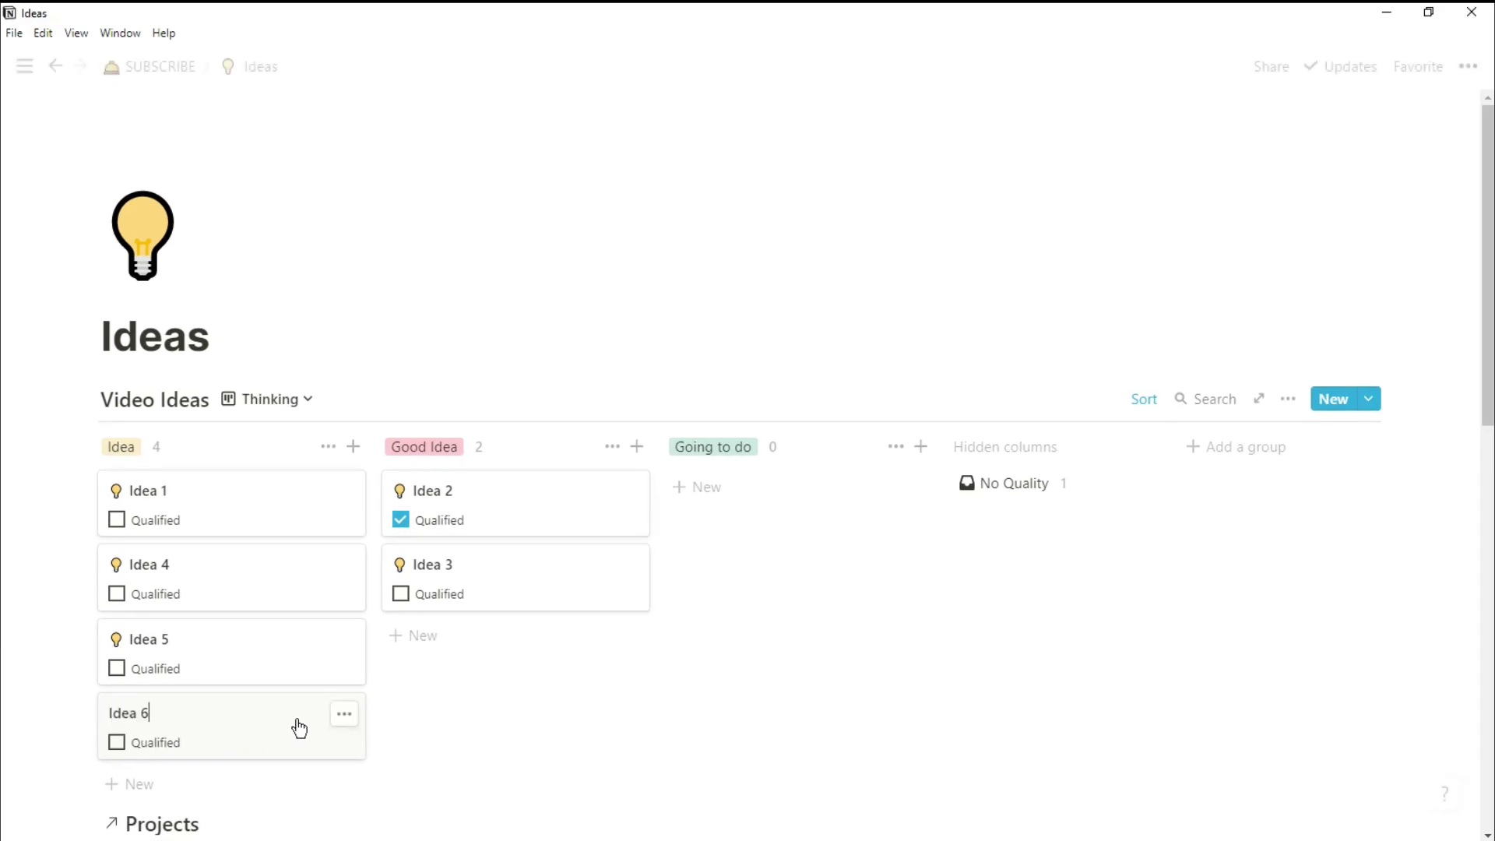
{"action": "left_click", "coordinate": [416, 726]}
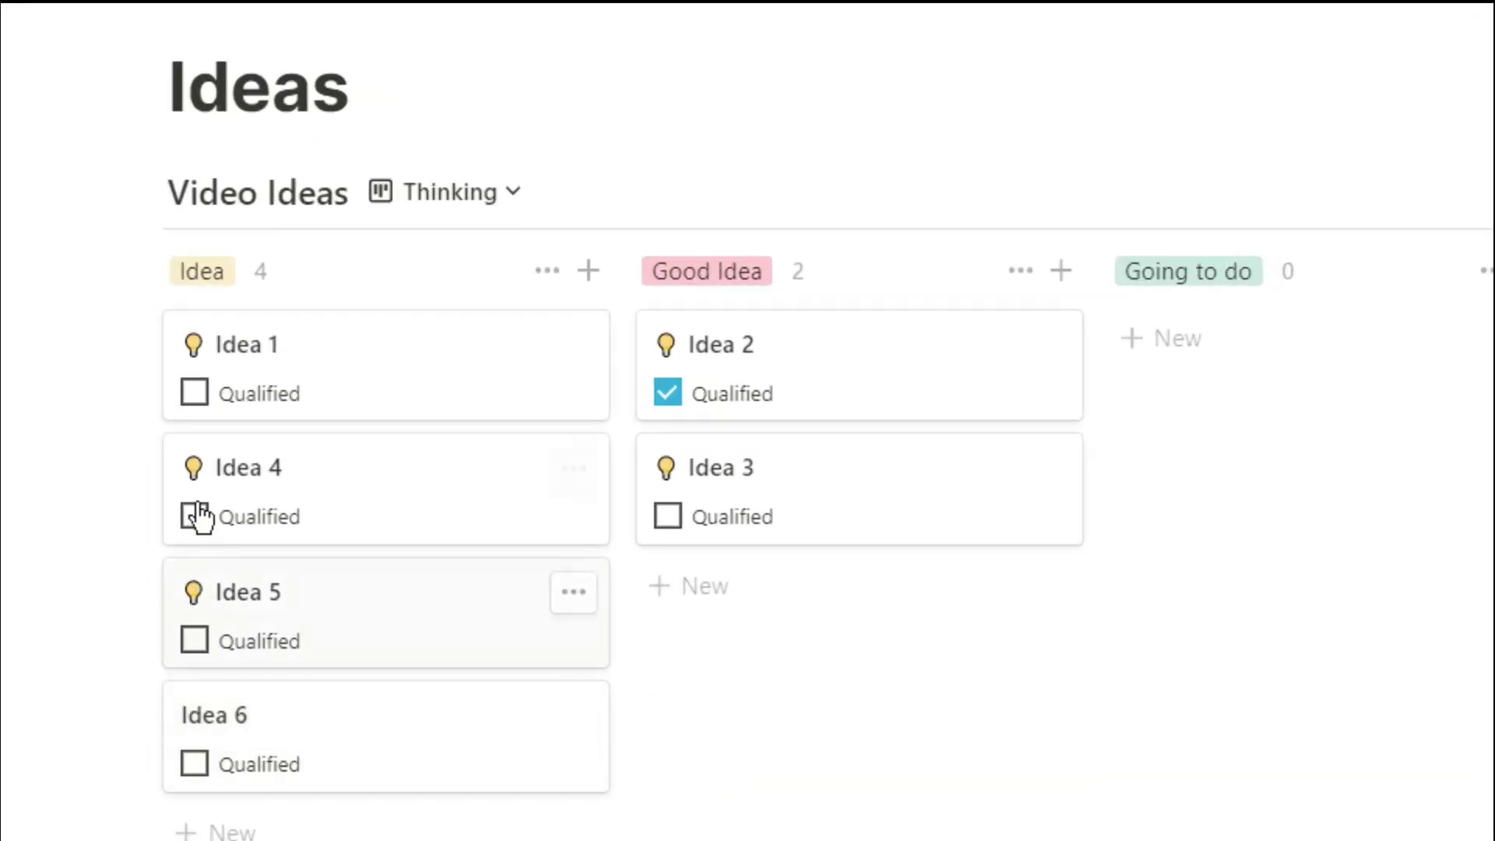
Apply the New Video template to Idea 6, then reopen it to review Qualifying Tools and Script
{"action": "left_click", "coordinate": [239, 746]}
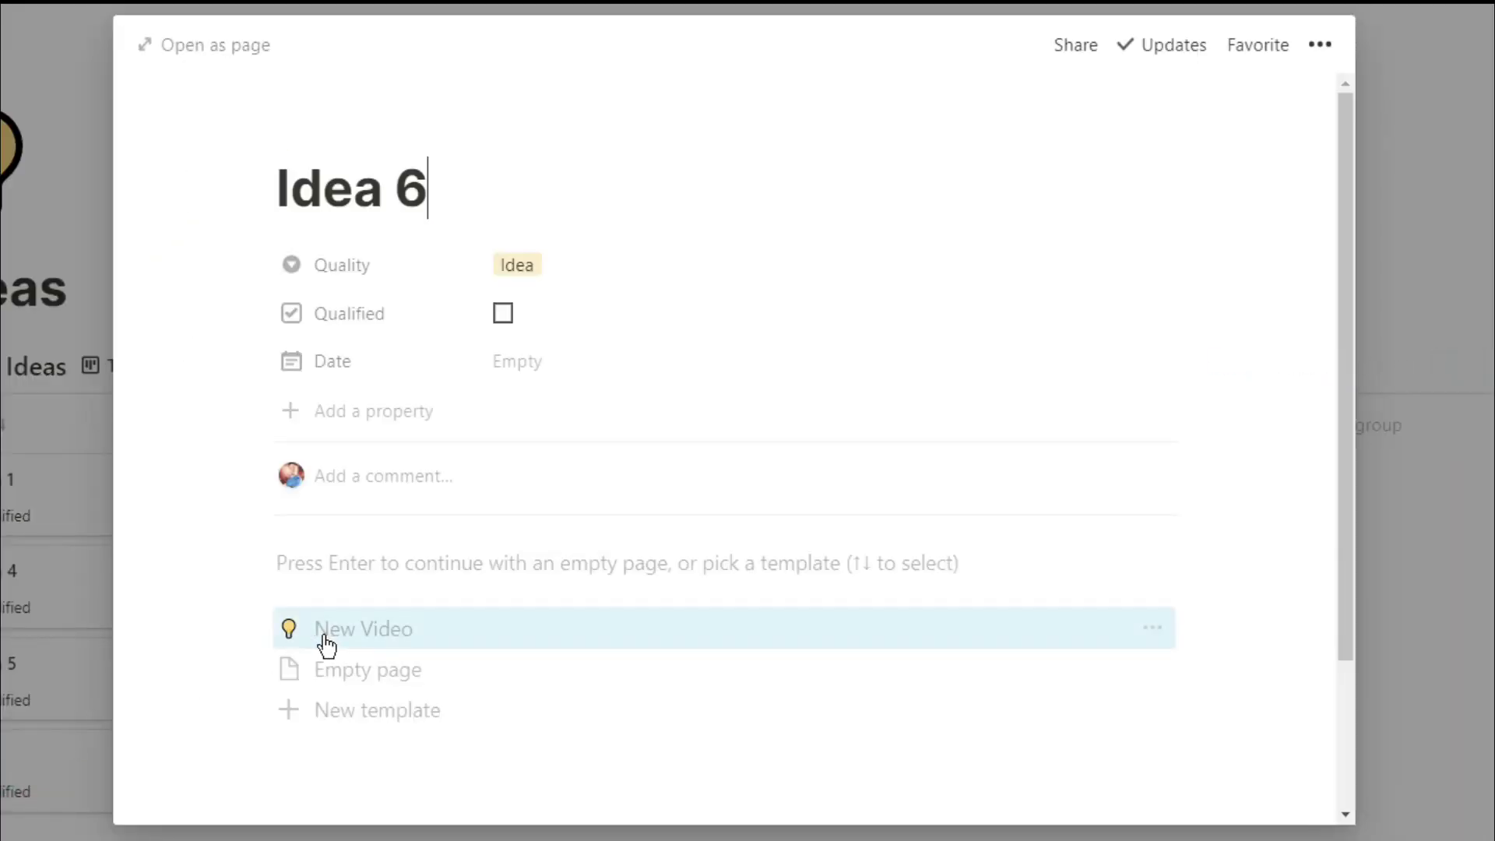
{"action": "left_click", "coordinate": [421, 635]}
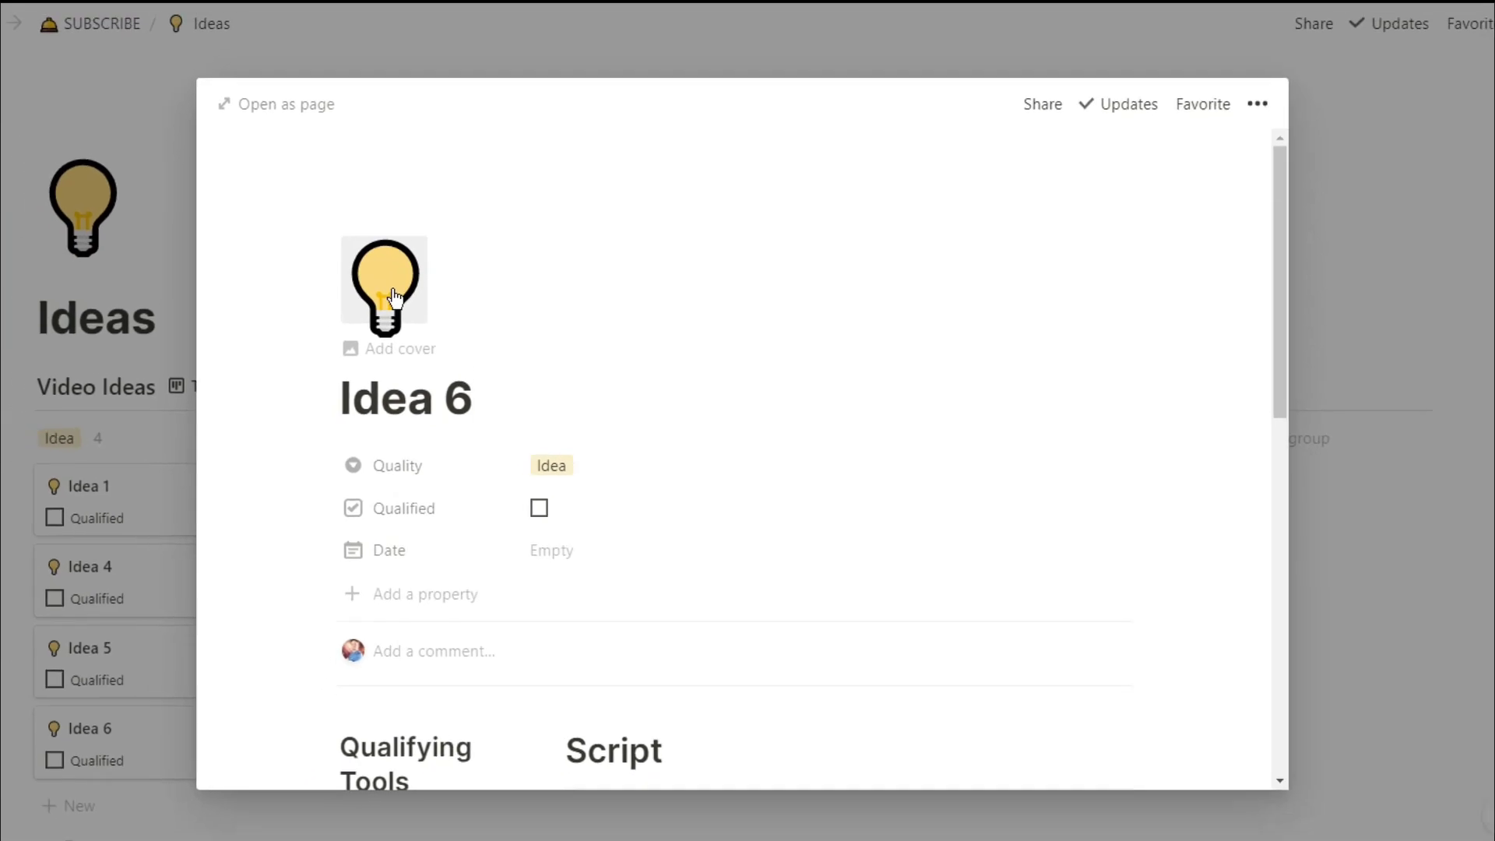
{"action": "left_click", "coordinate": [226, 493]}
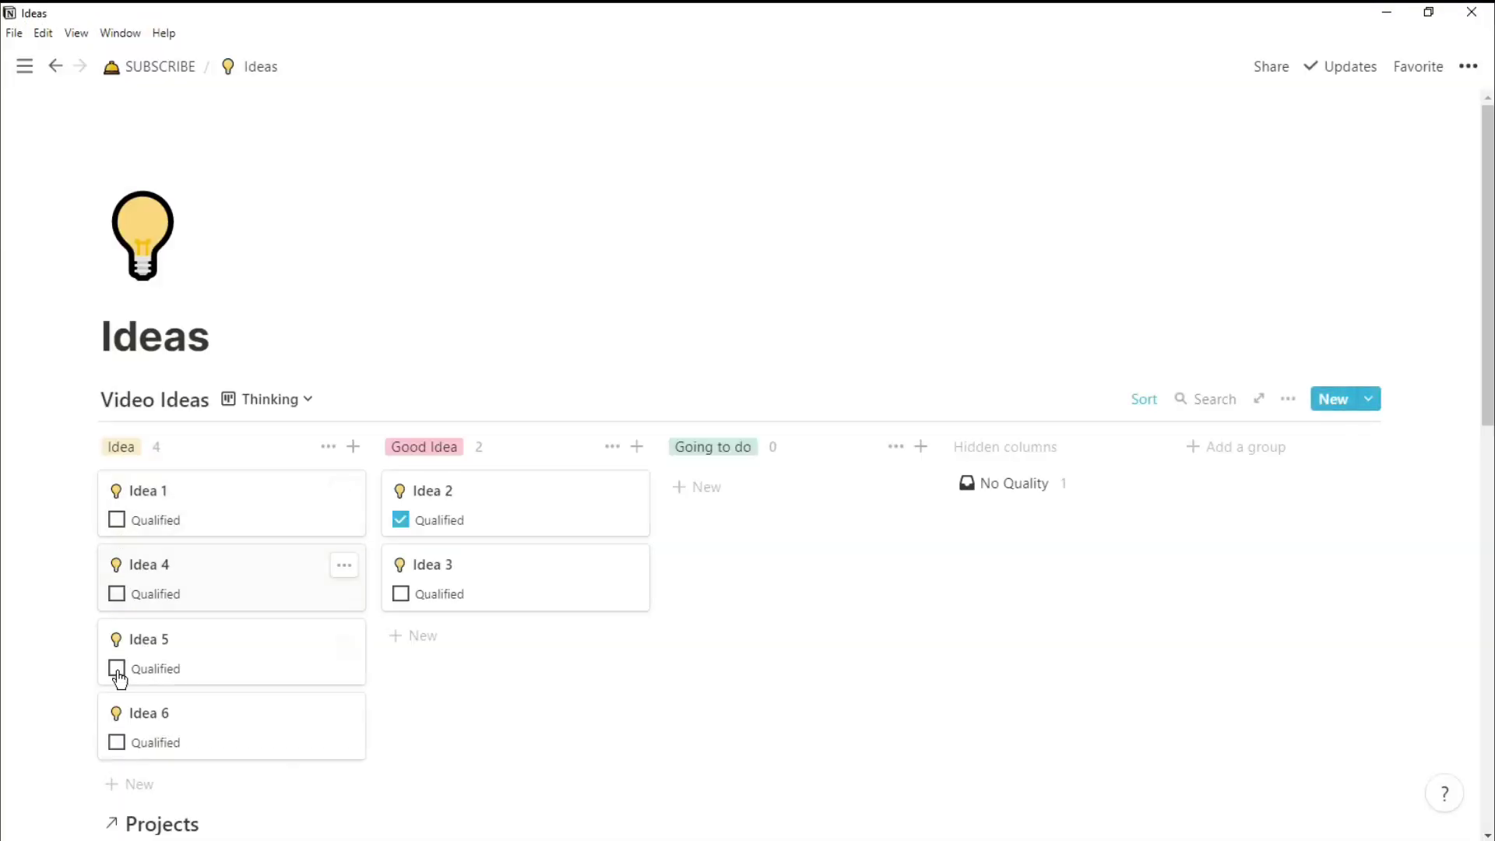
{"action": "left_click", "coordinate": [227, 727]}
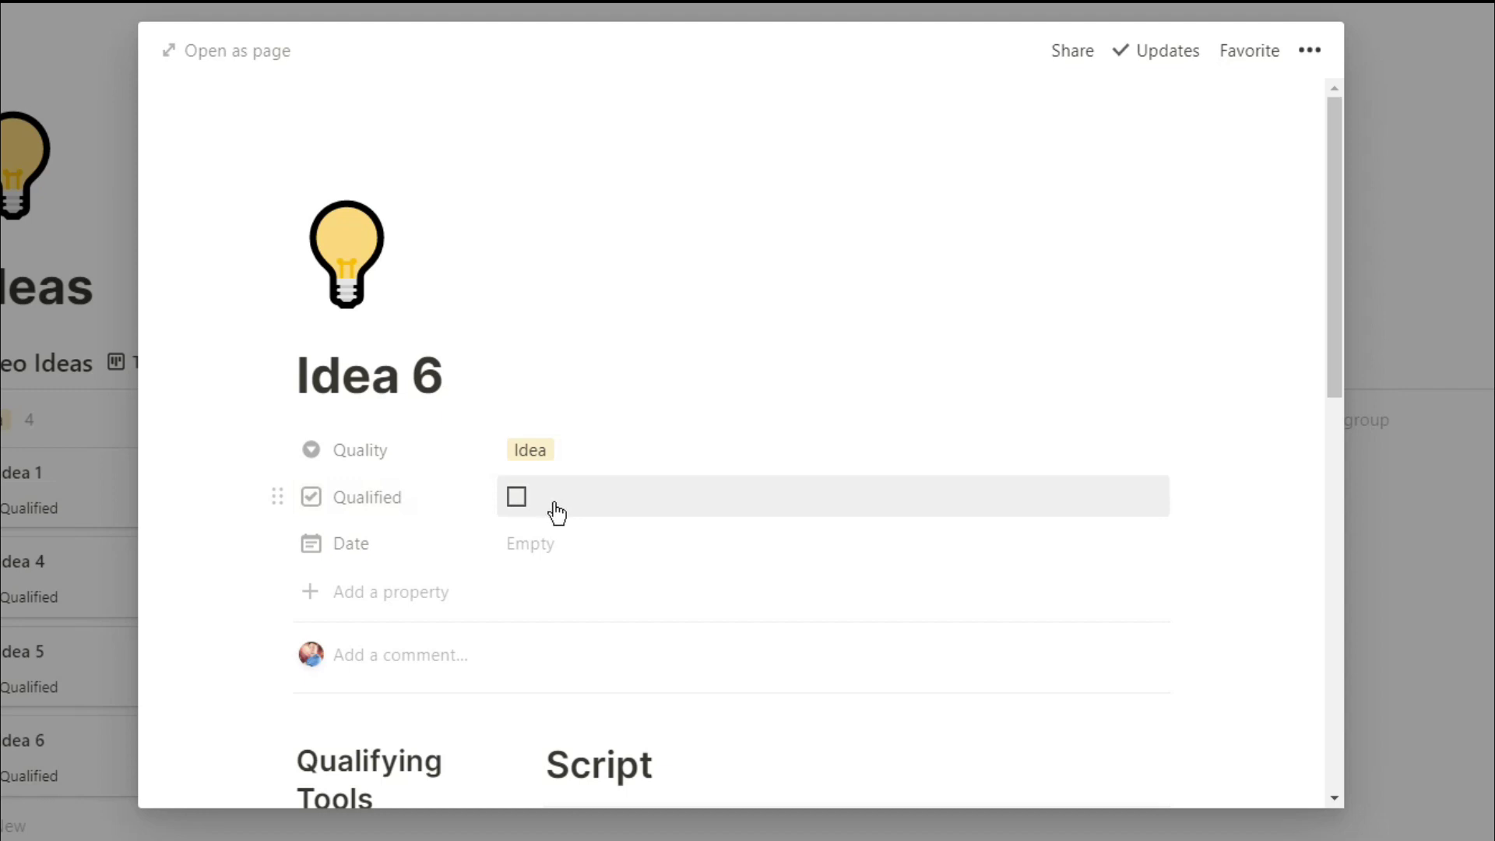
{"action": "scroll", "coordinate": [569, 513], "scroll_direction": "down", "scroll_amount": 5}
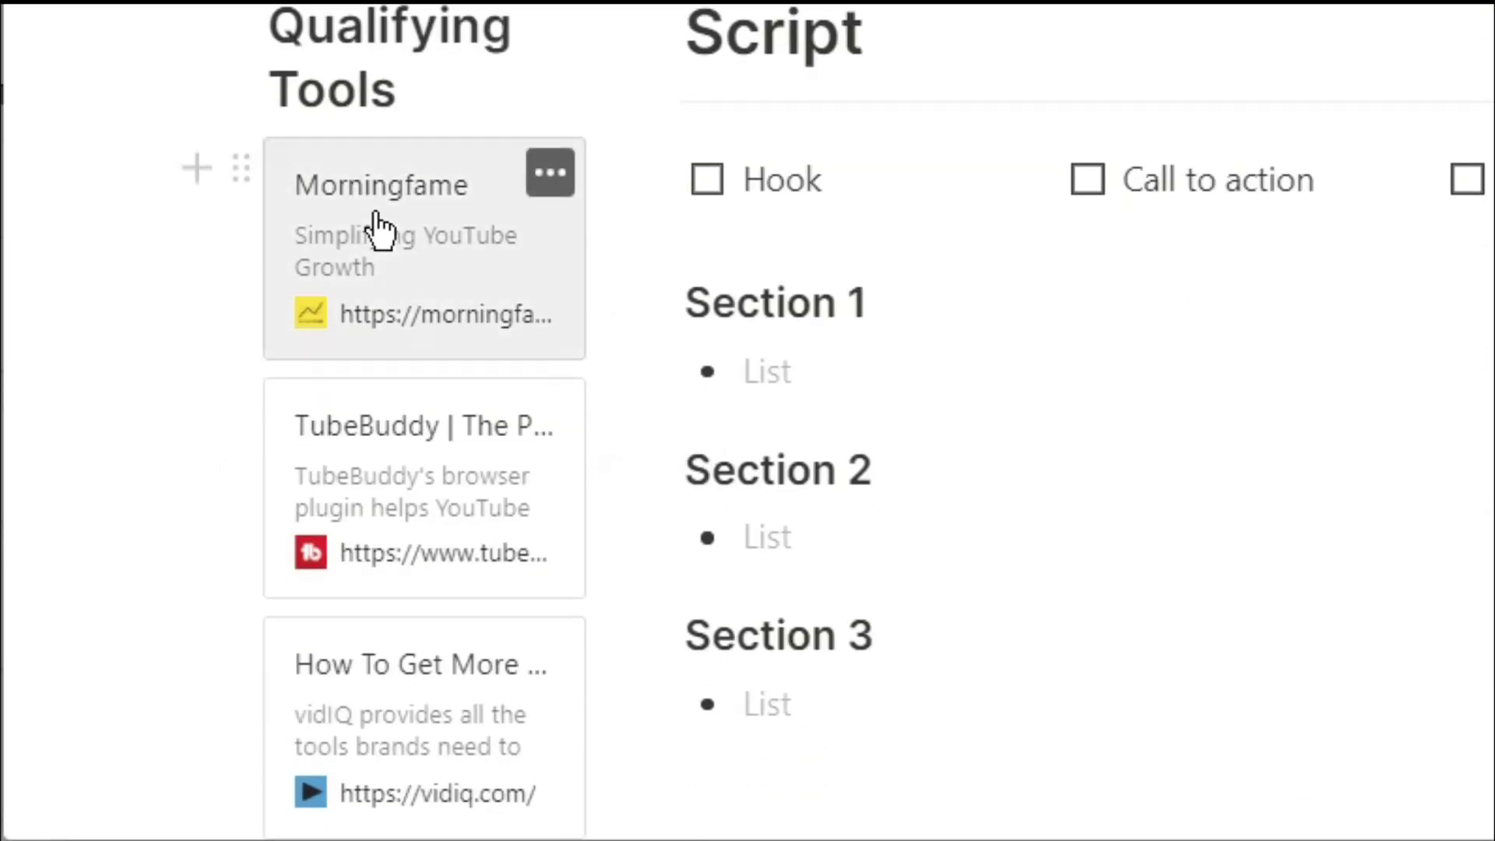
{"action": "scroll", "coordinate": [380, 228], "scroll_direction": "down", "scroll_amount": 3}
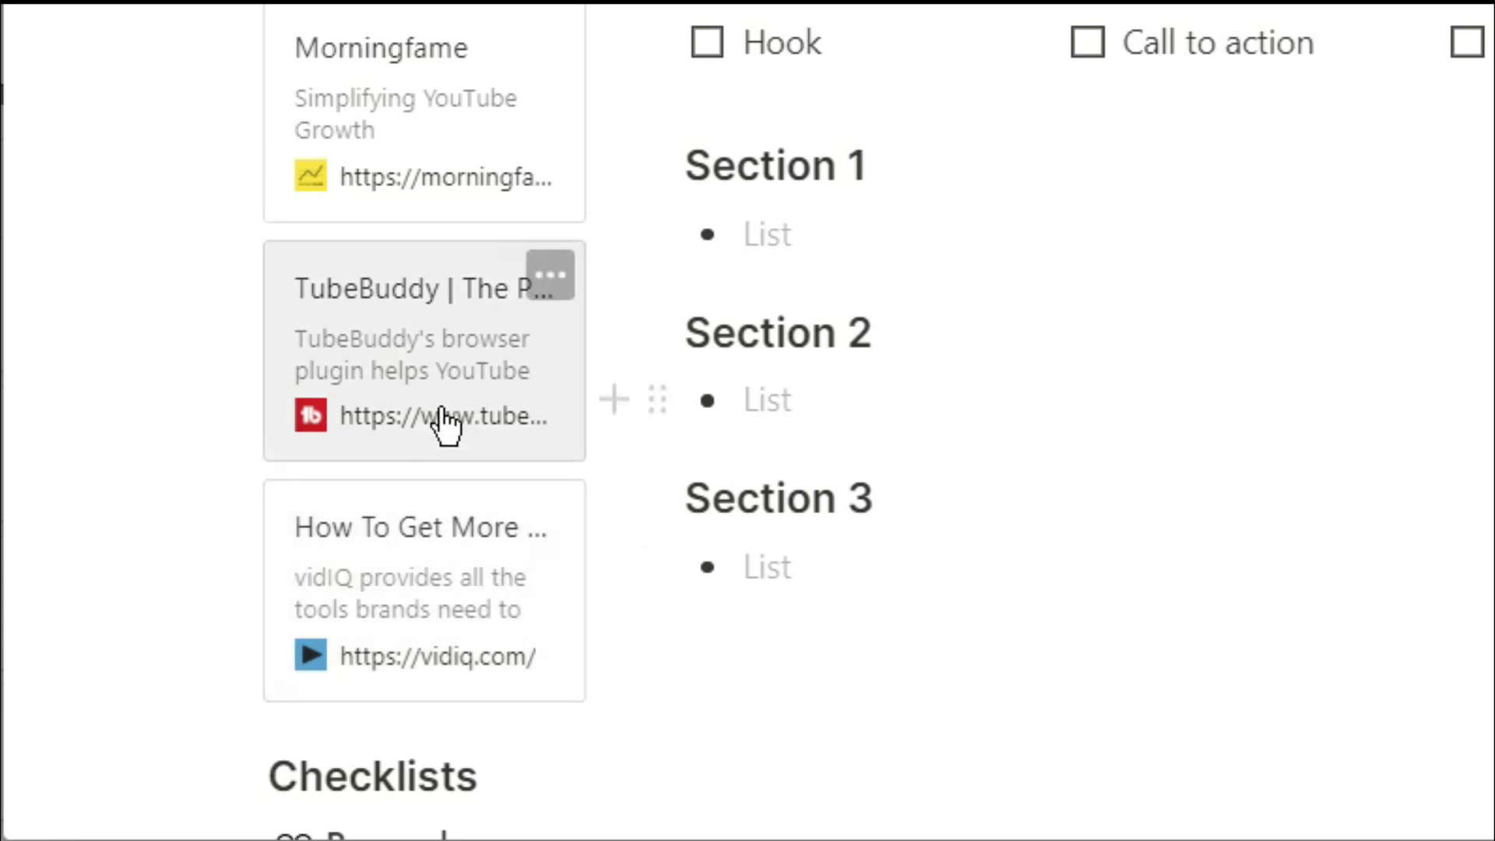
{"action": "scroll", "coordinate": [434, 161], "scroll_direction": "up", "scroll_amount": 4}
{"action": "scroll", "coordinate": [436, 148], "scroll_direction": "up", "scroll_amount": 5}
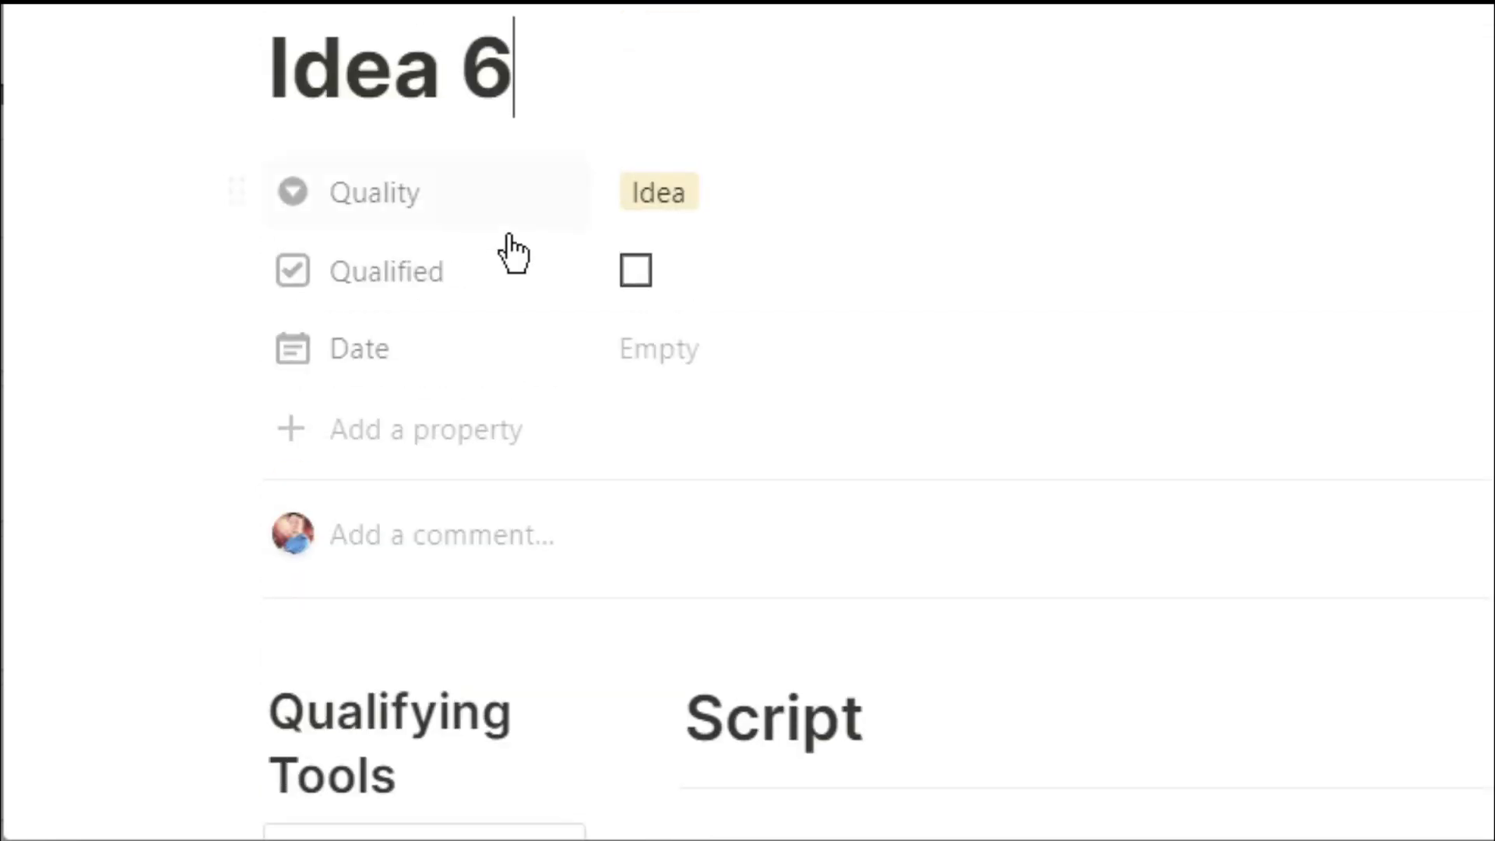
Tick Qualified on Idea 6 and drag its card into the Good Idea column
{"action": "left_click", "coordinate": [637, 281]}
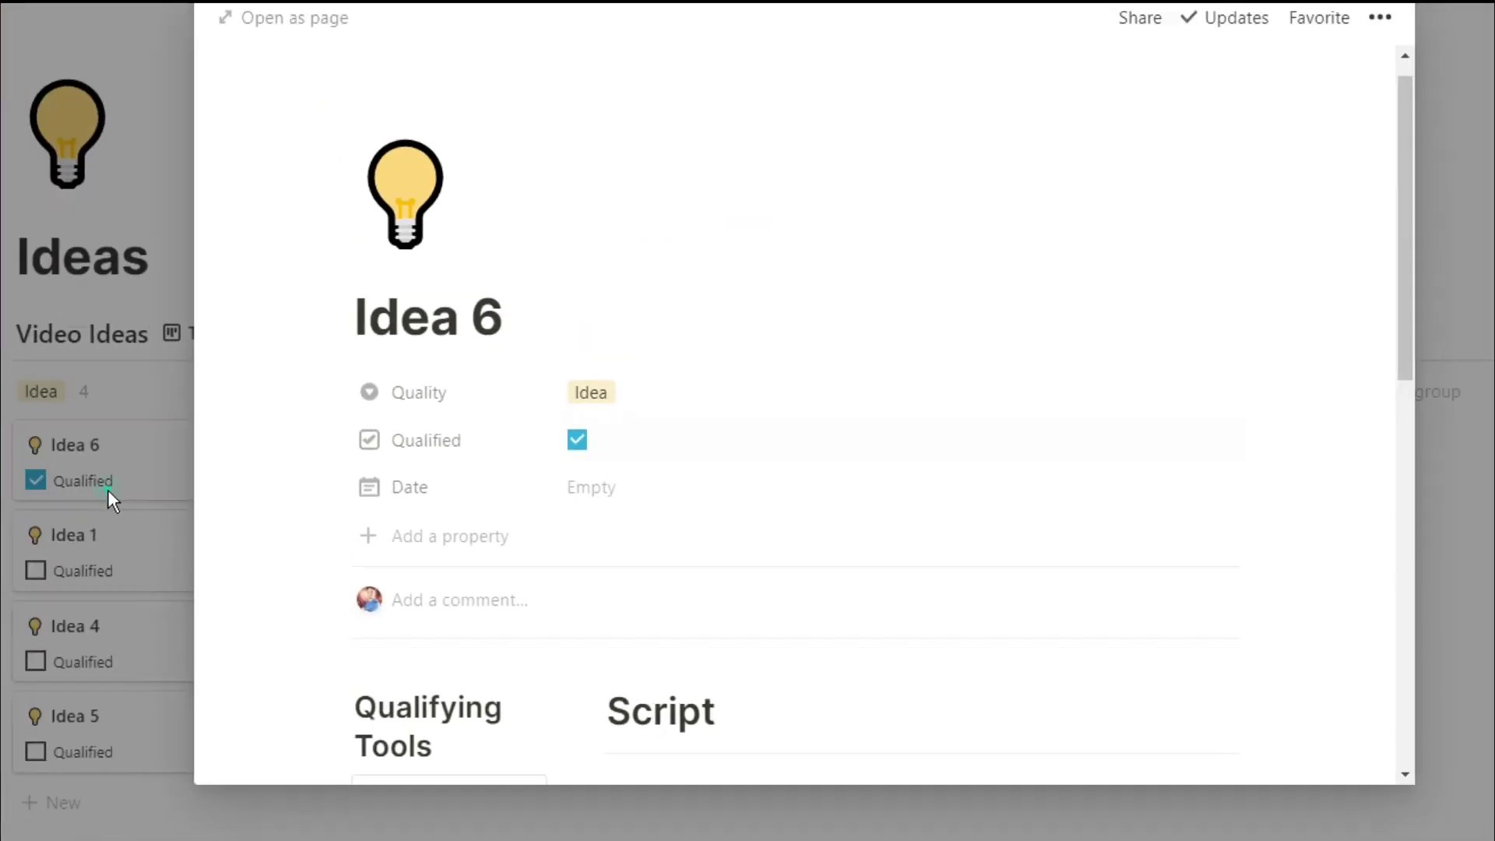
{"action": "left_click", "coordinate": [178, 533]}
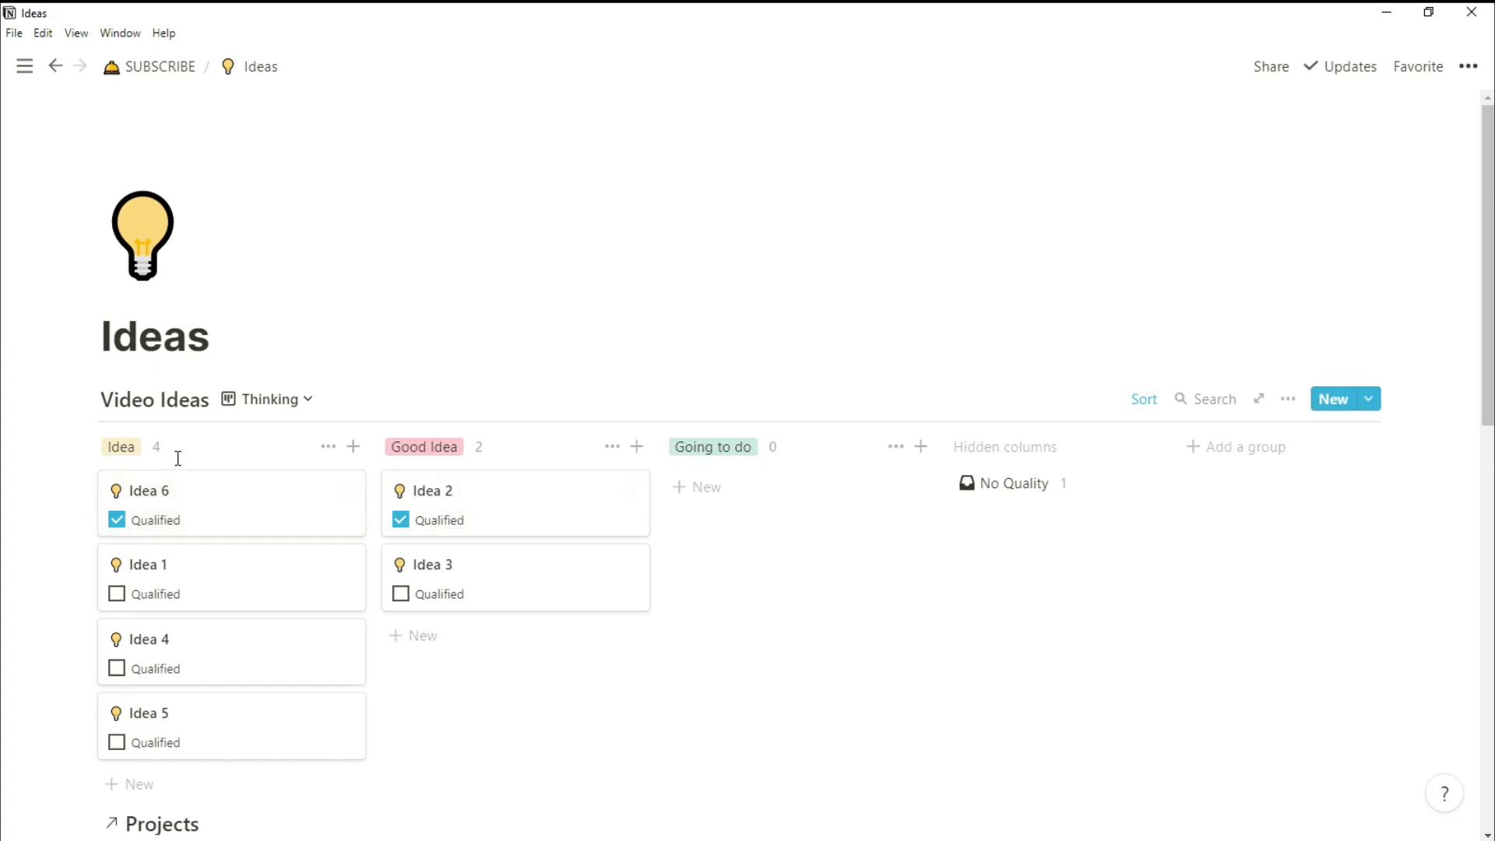
{"action": "left_click_drag", "start_coordinate": [198, 497], "coordinate": [460, 523]}
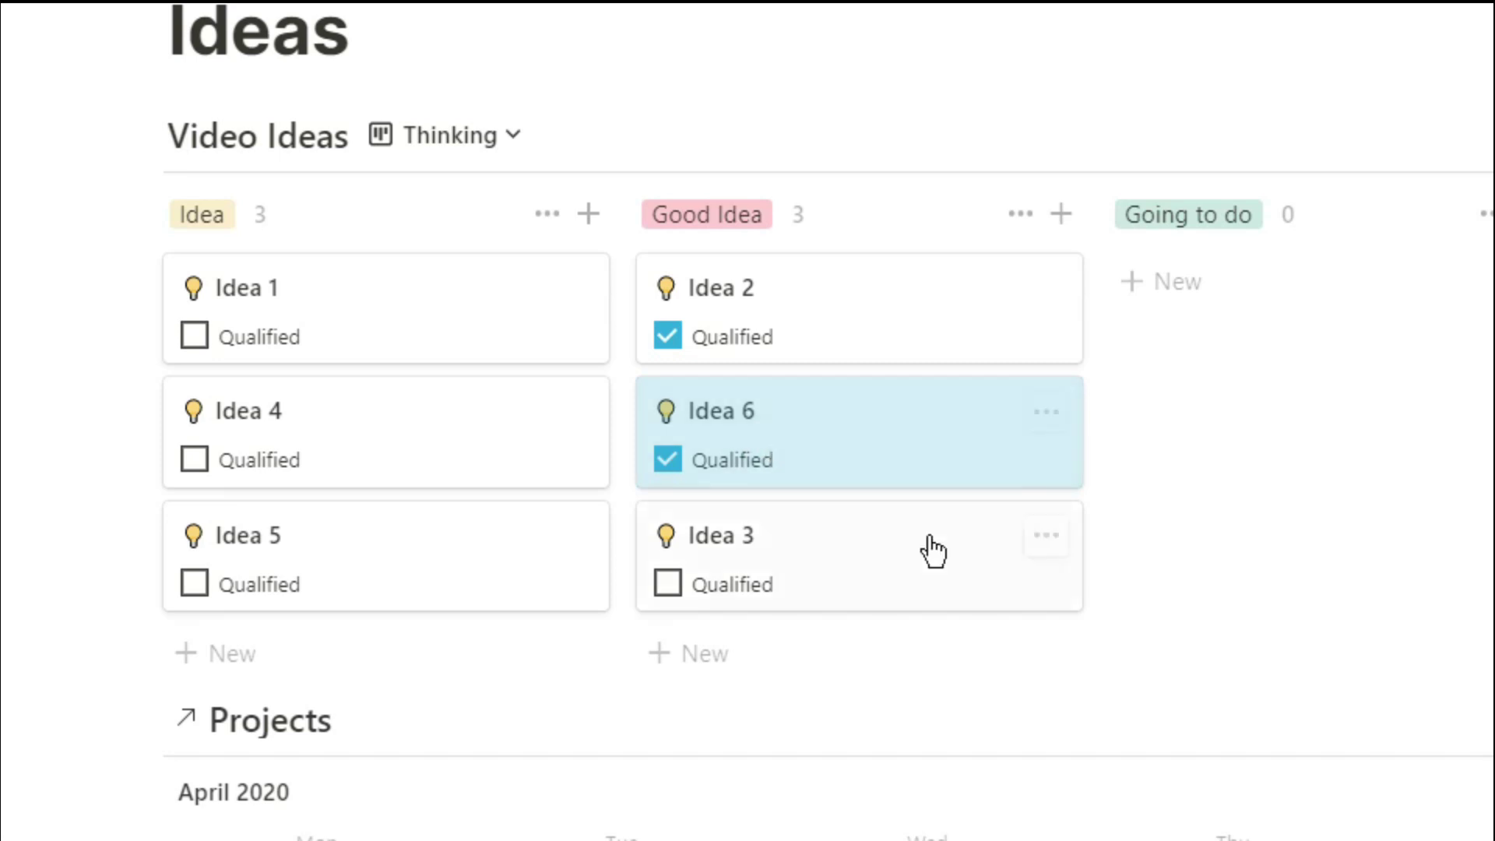
Delete the Idea 3 card and drag Idea 6 into the Going to do column
{"action": "left_click", "coordinate": [1046, 538]}
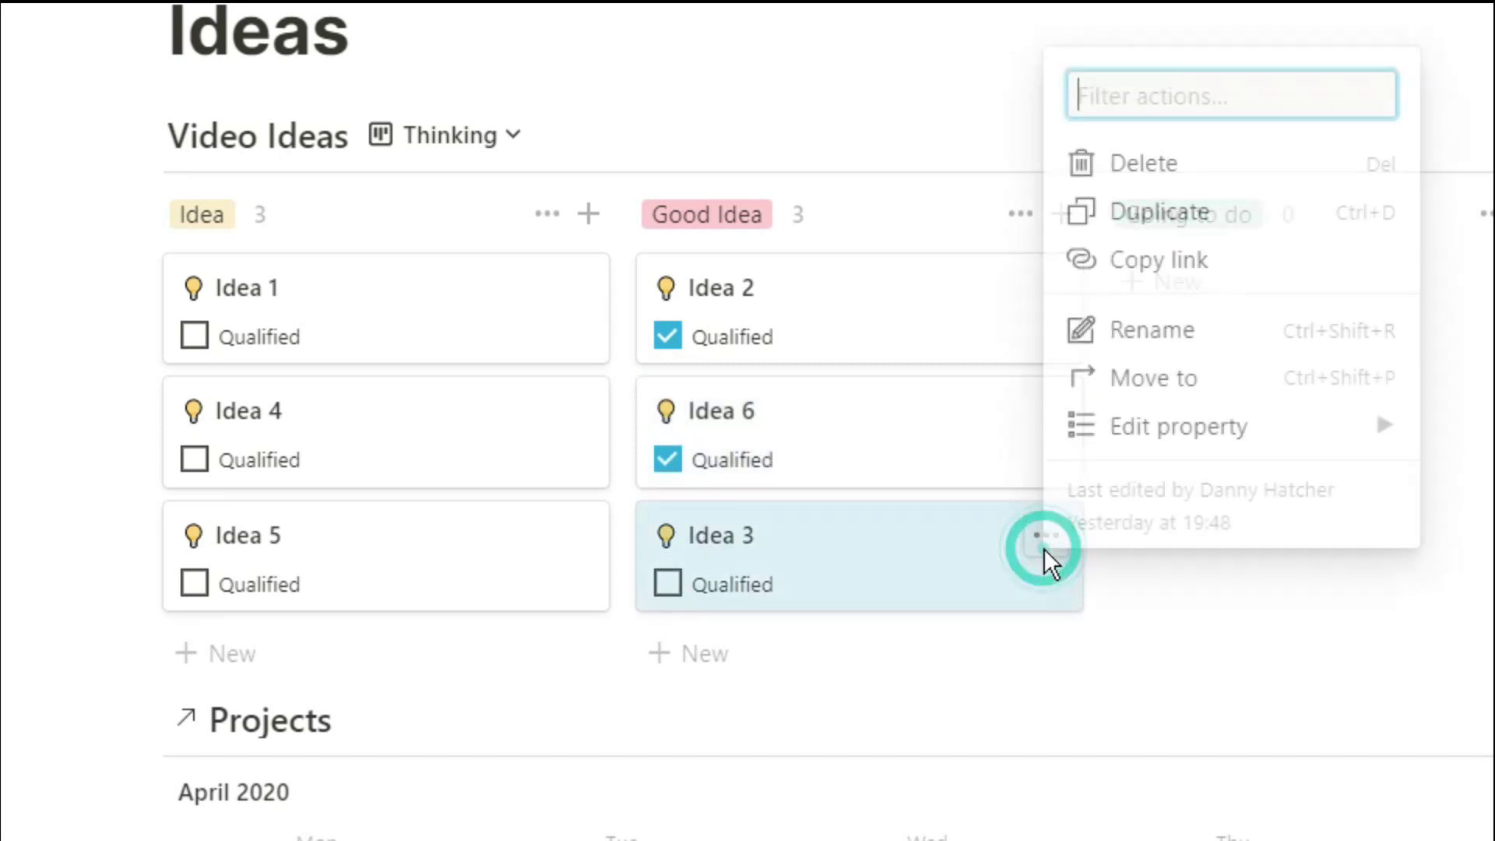
{"action": "left_click", "coordinate": [1181, 170]}
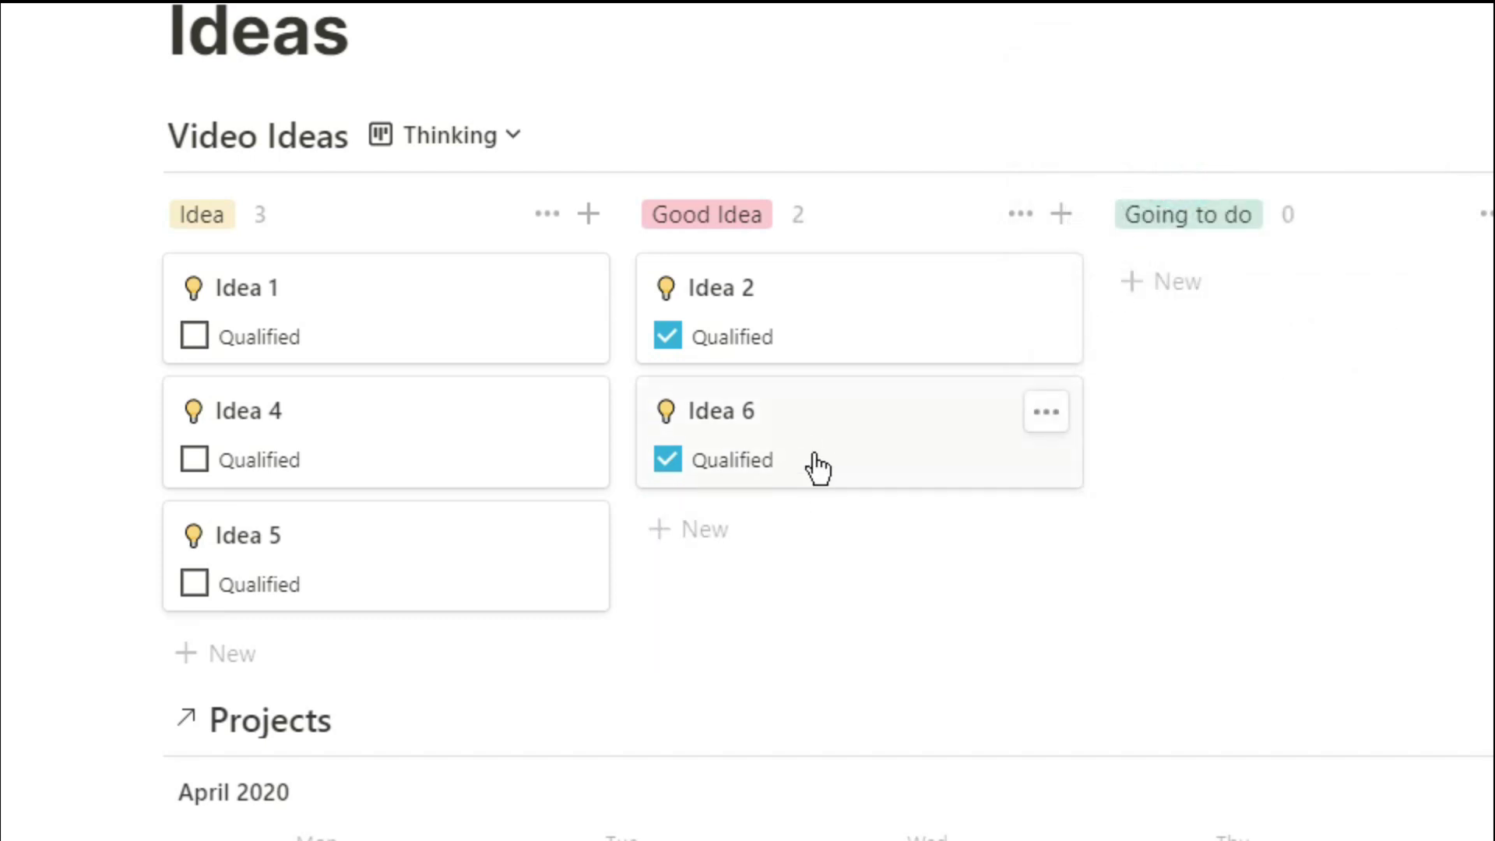
{"action": "left_click_drag", "start_coordinate": [797, 446], "coordinate": [1130, 312]}
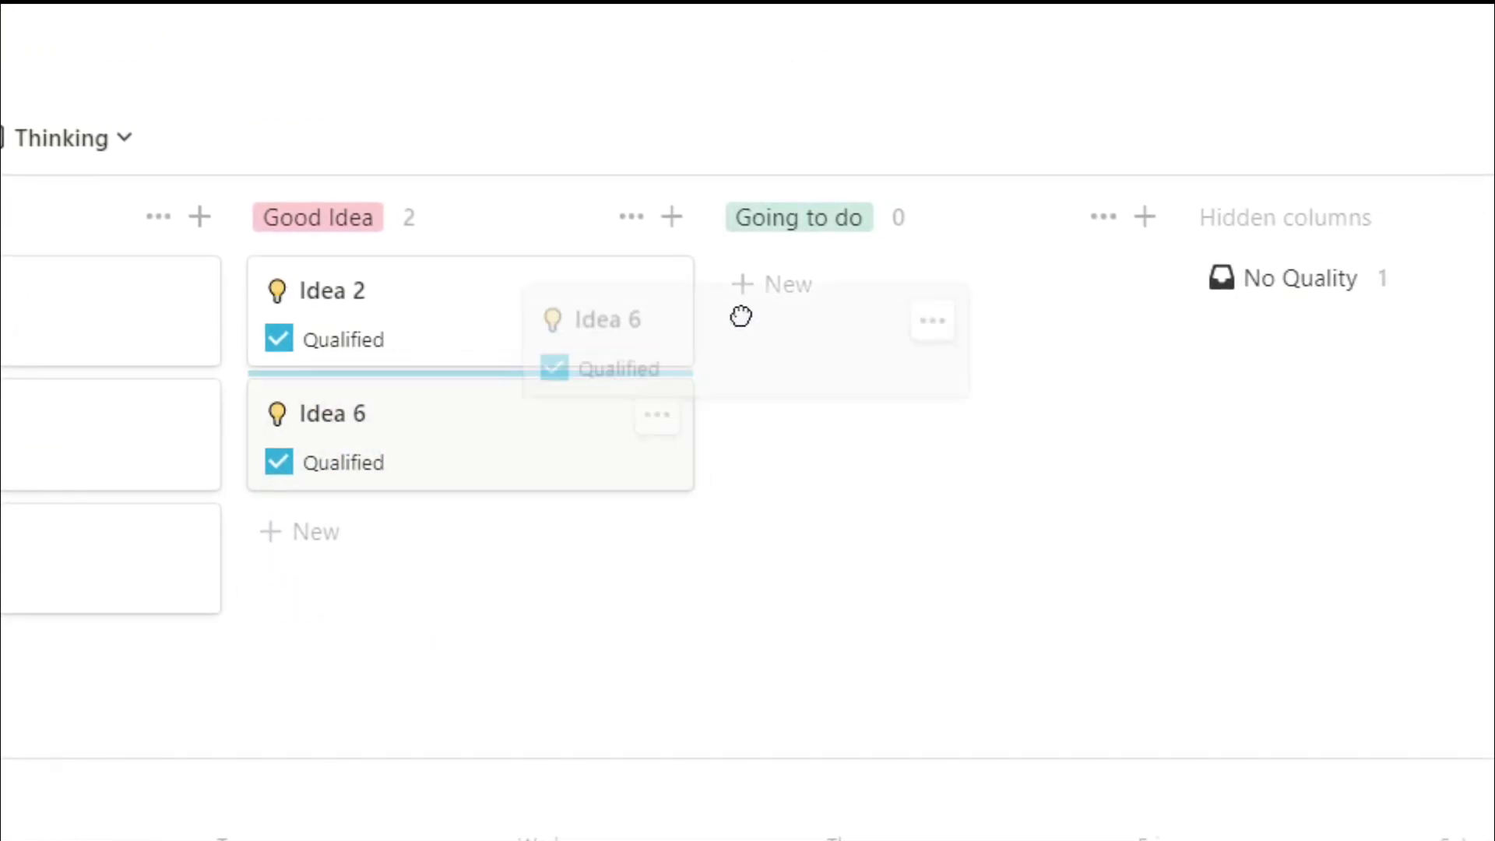
{"action": "left_click_drag", "start_coordinate": [741, 316], "coordinate": [844, 282]}
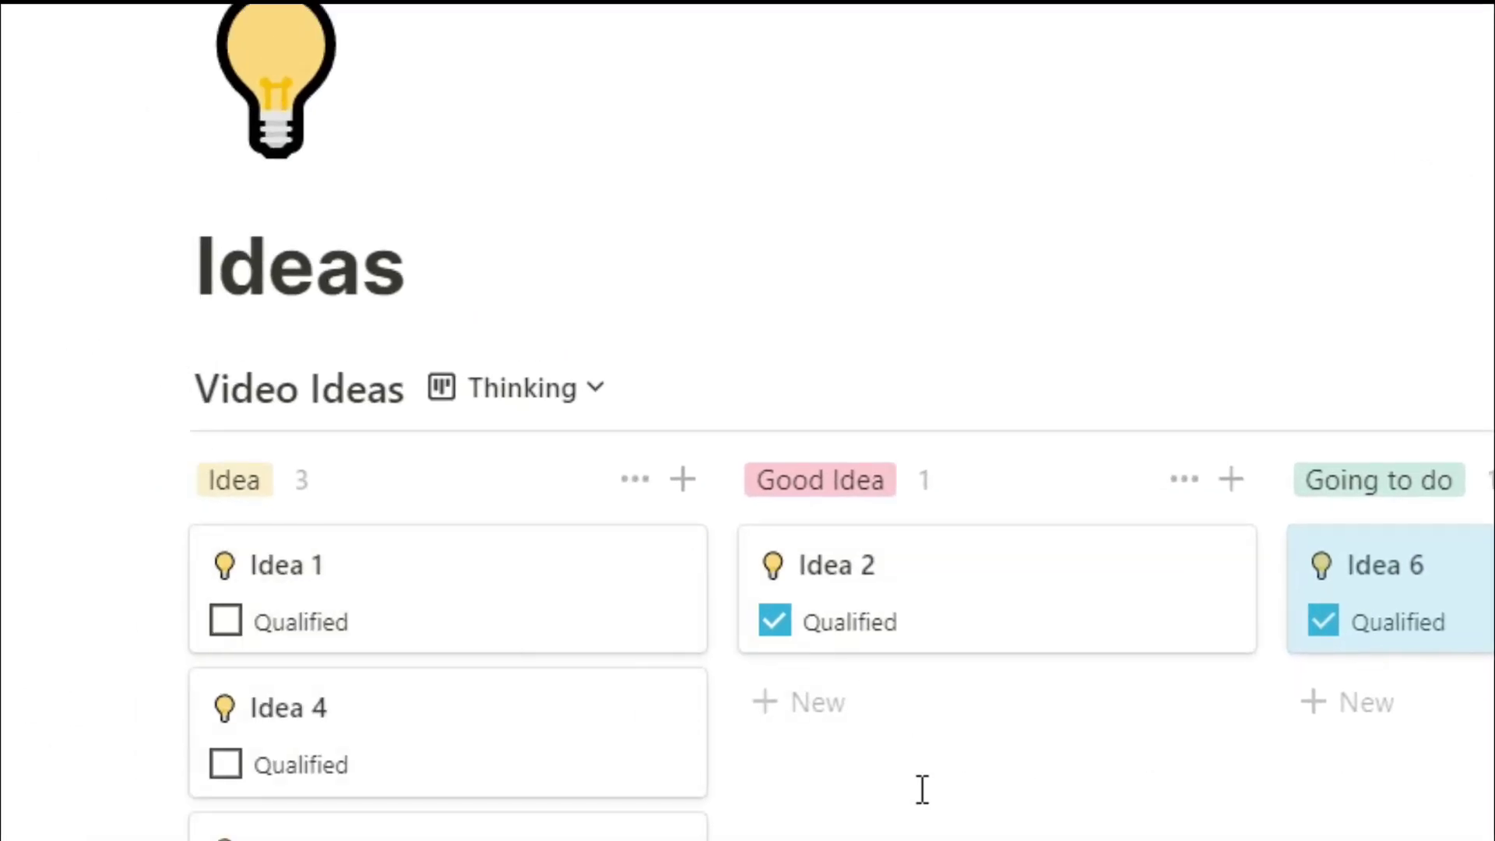
{"action": "left_click", "coordinate": [596, 388]}
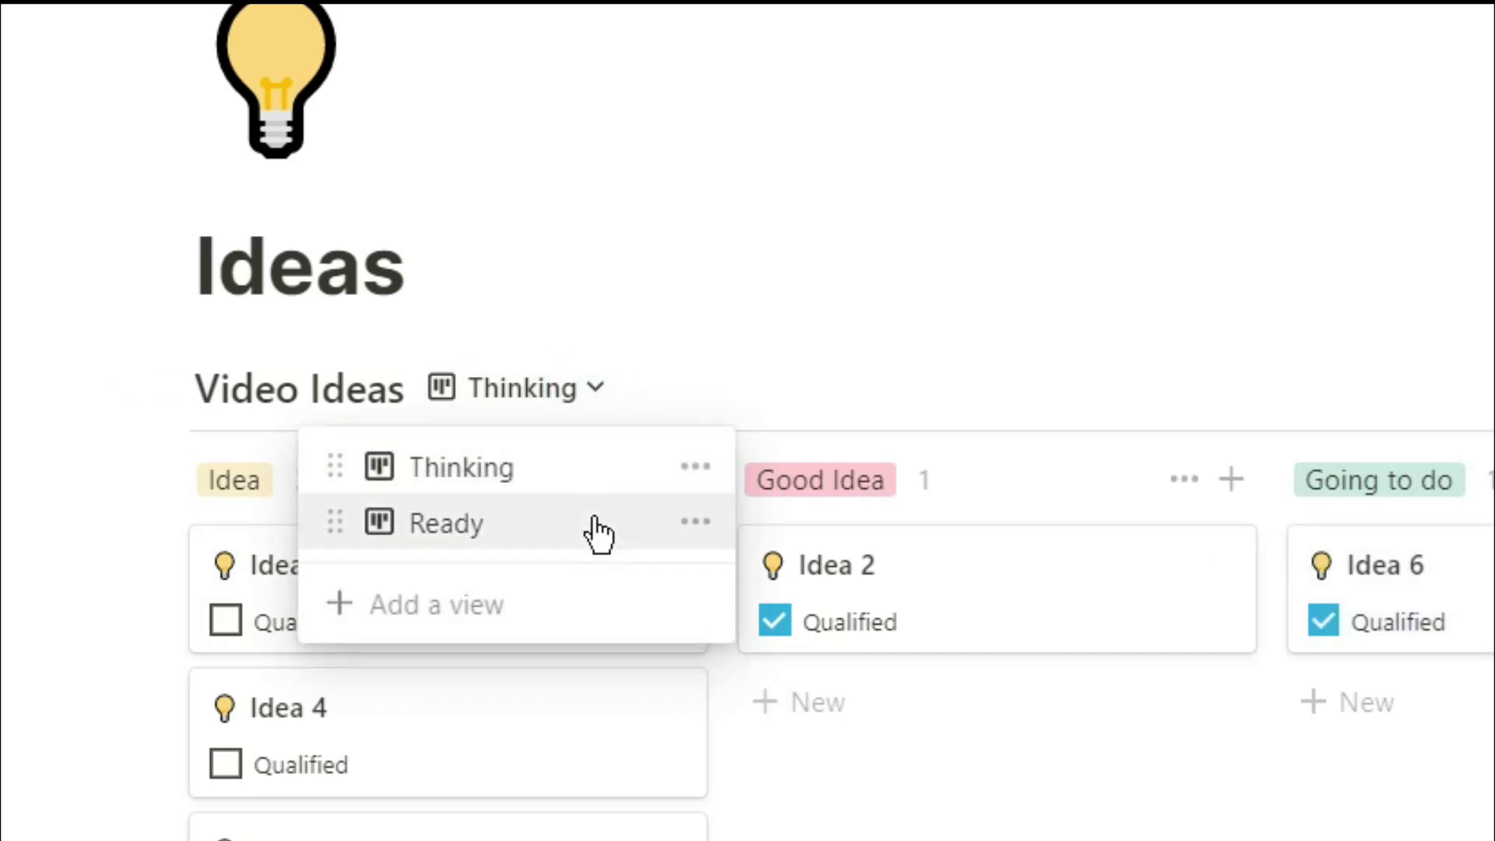
{"action": "left_click", "coordinate": [597, 520]}
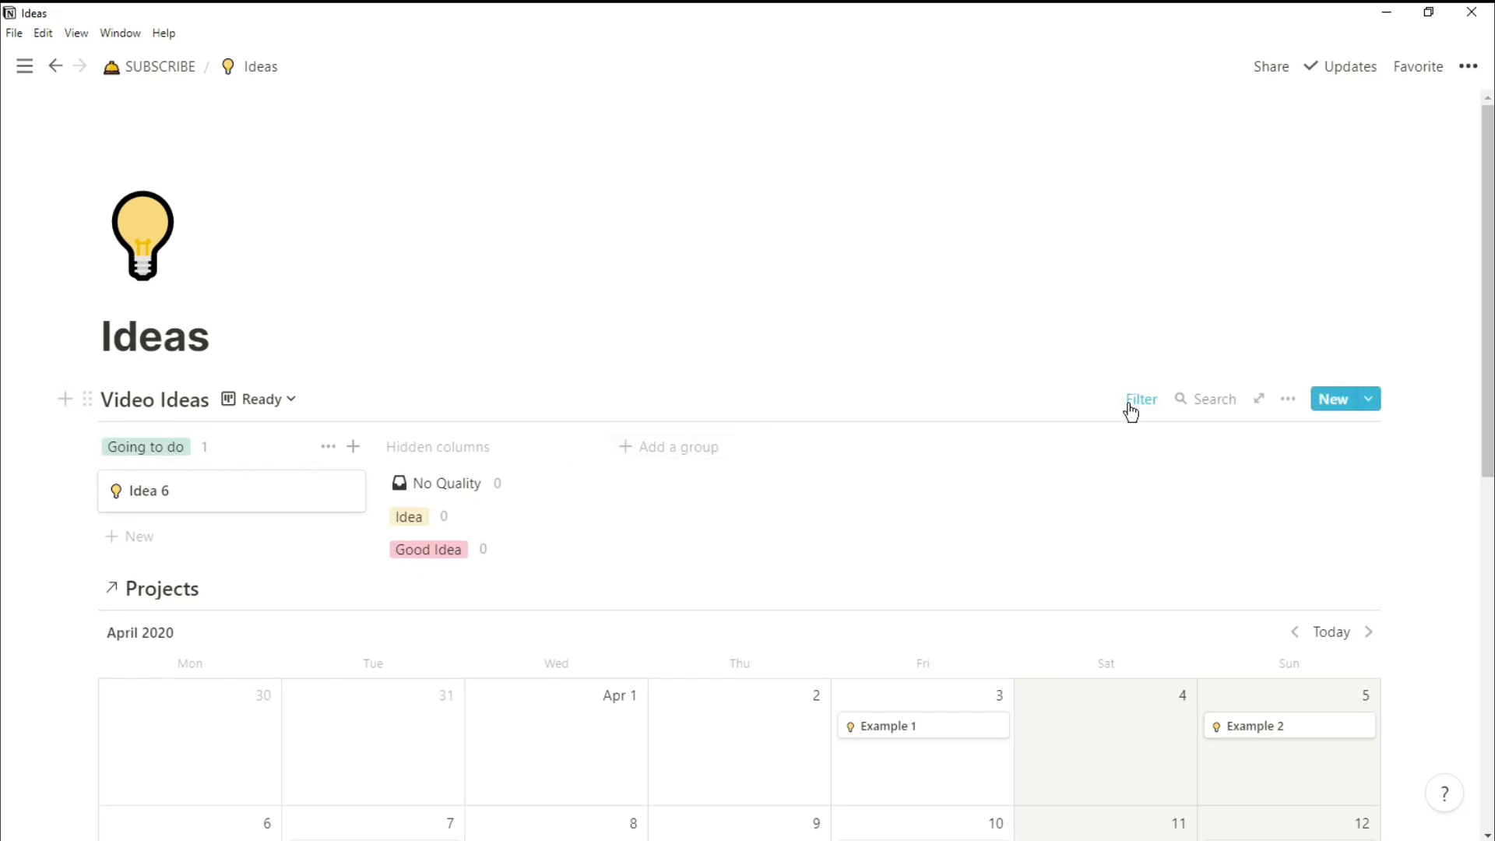
{"action": "left_click", "coordinate": [1131, 412]}
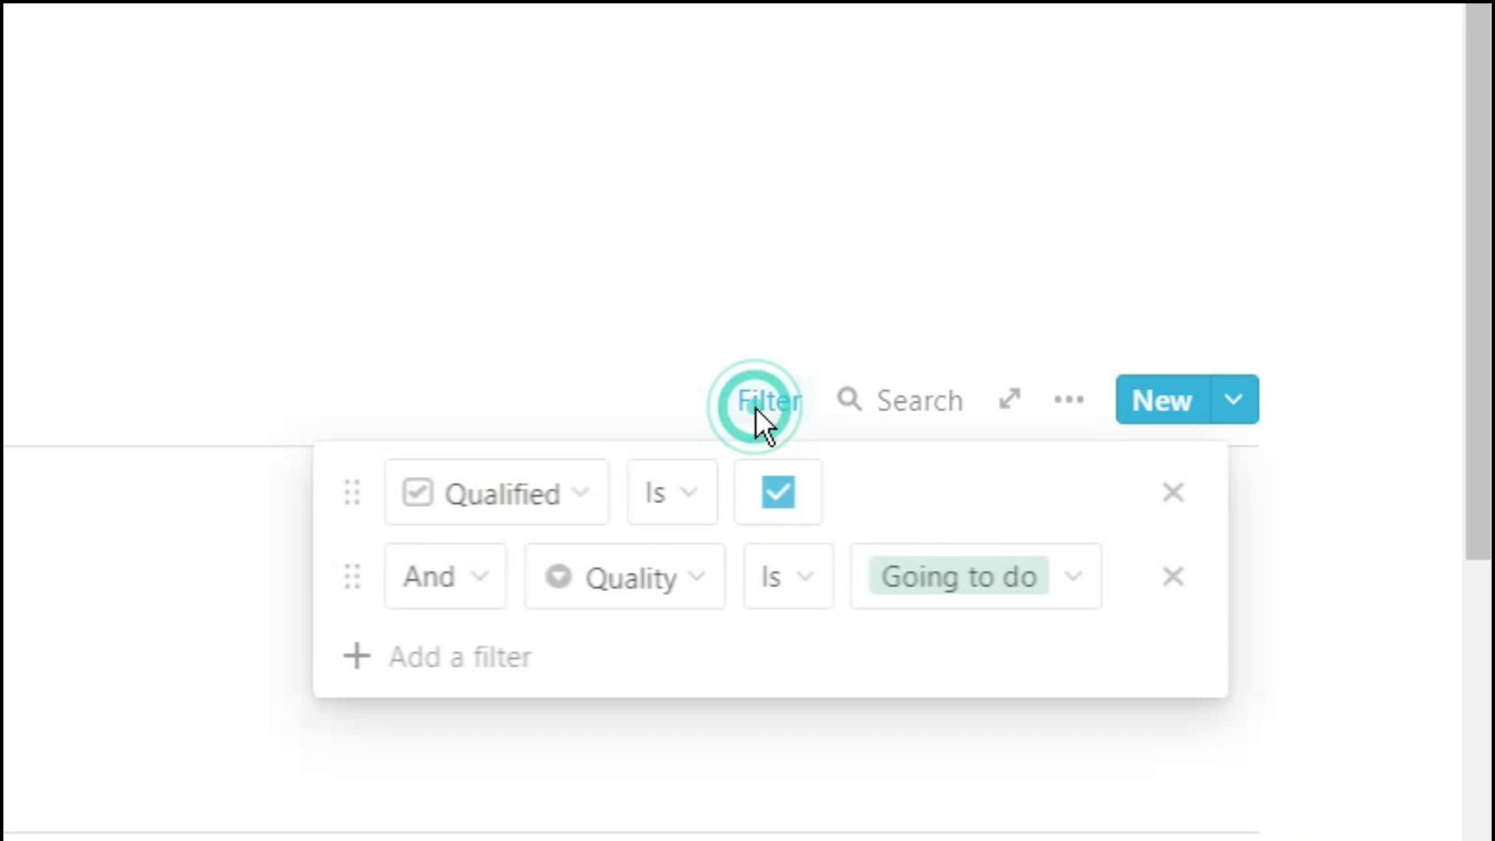
{"action": "left_click", "coordinate": [194, 614]}
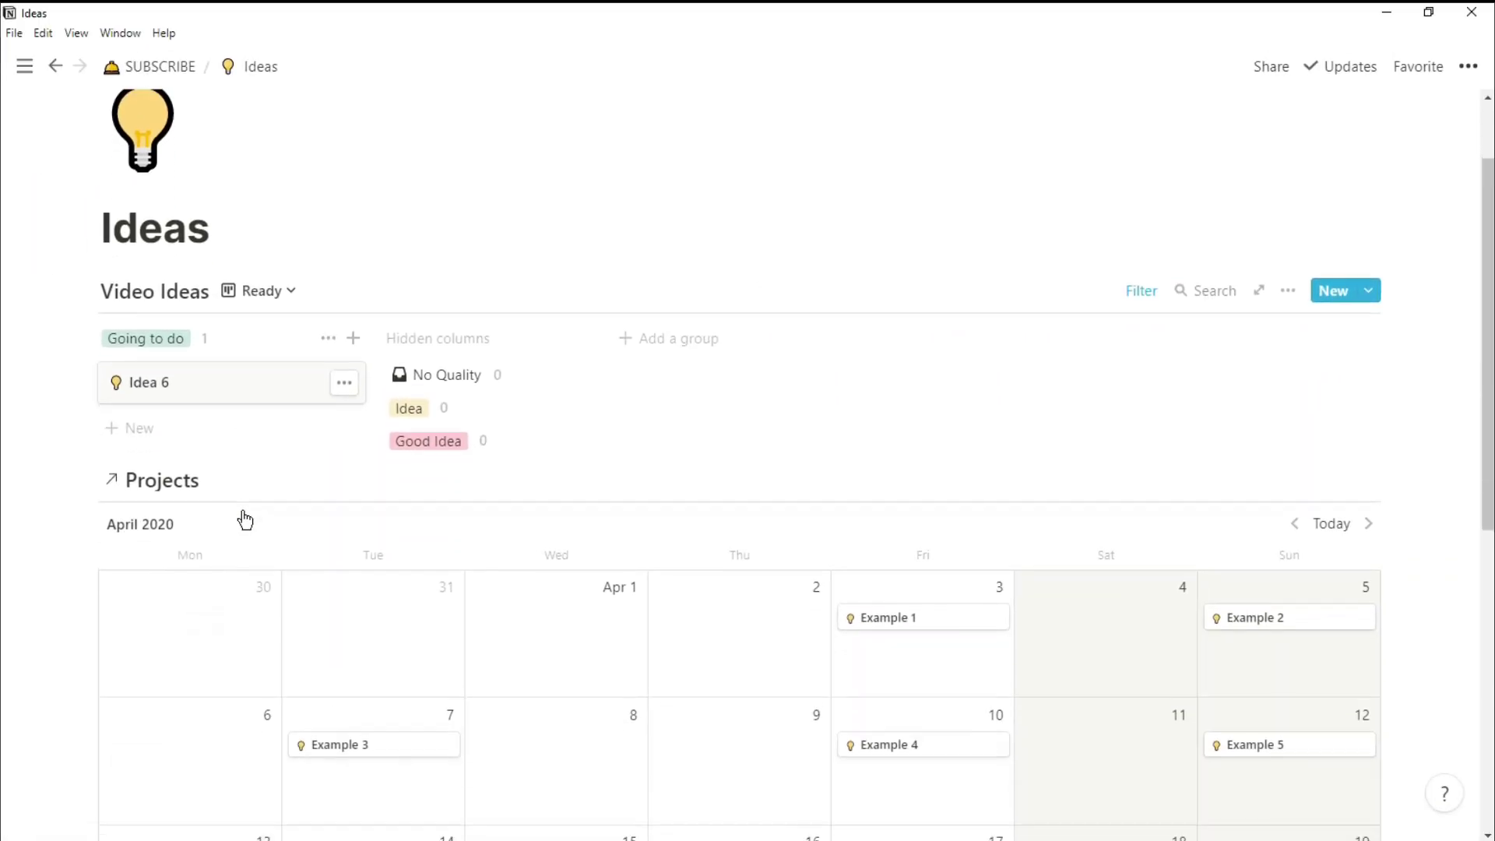
{"action": "scroll", "coordinate": [80, 661], "scroll_direction": "down", "scroll_amount": 3}
{"action": "scroll", "coordinate": [246, 520], "scroll_direction": "down", "scroll_amount": 1}
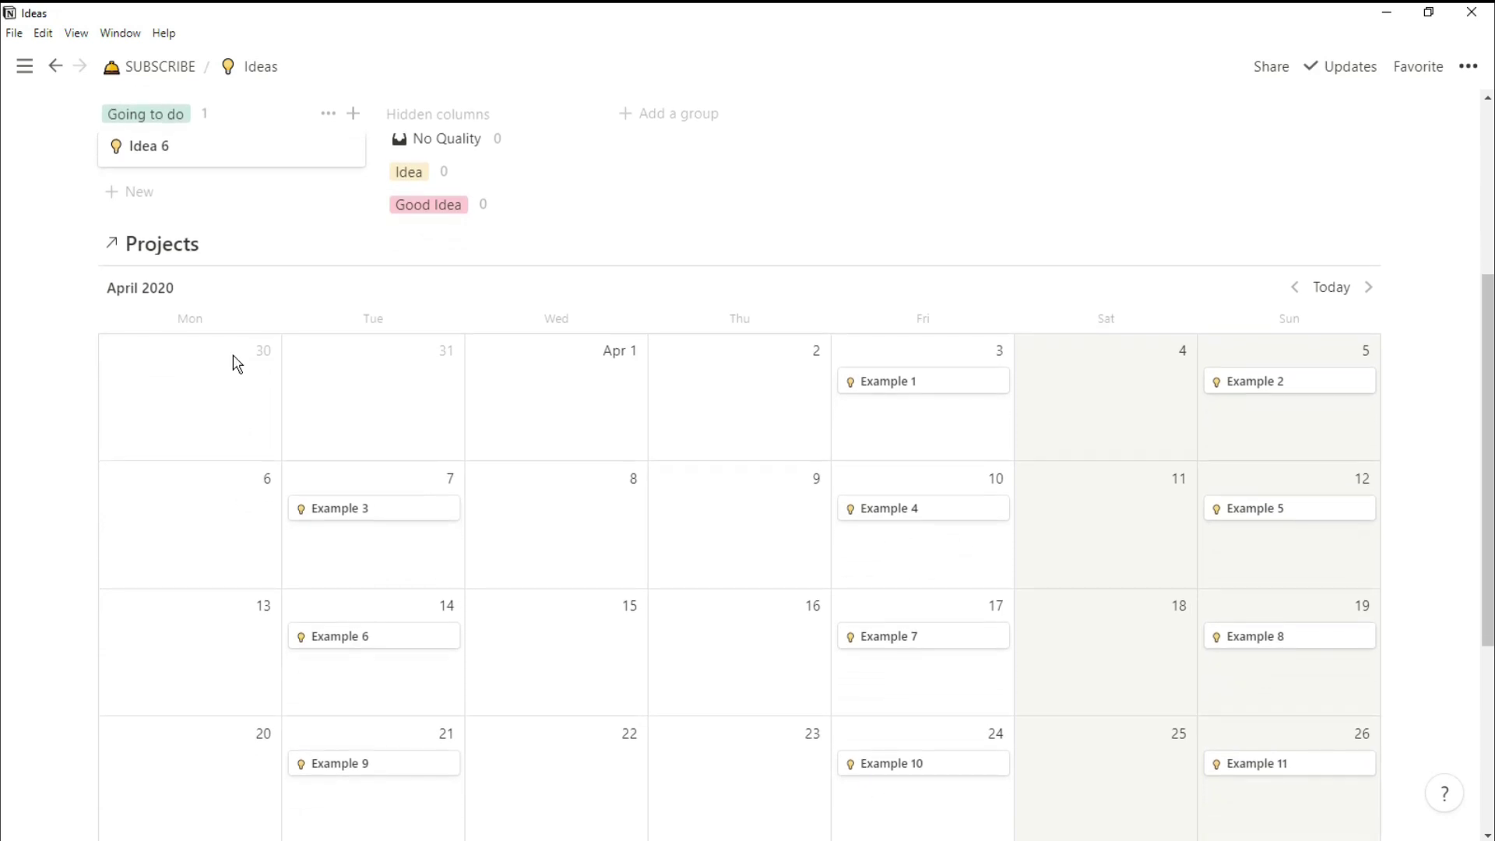
Drag Idea 6 onto May 1 in the Projects calendar and open its page
{"action": "left_click_drag", "start_coordinate": [201, 147], "coordinate": [912, 708]}
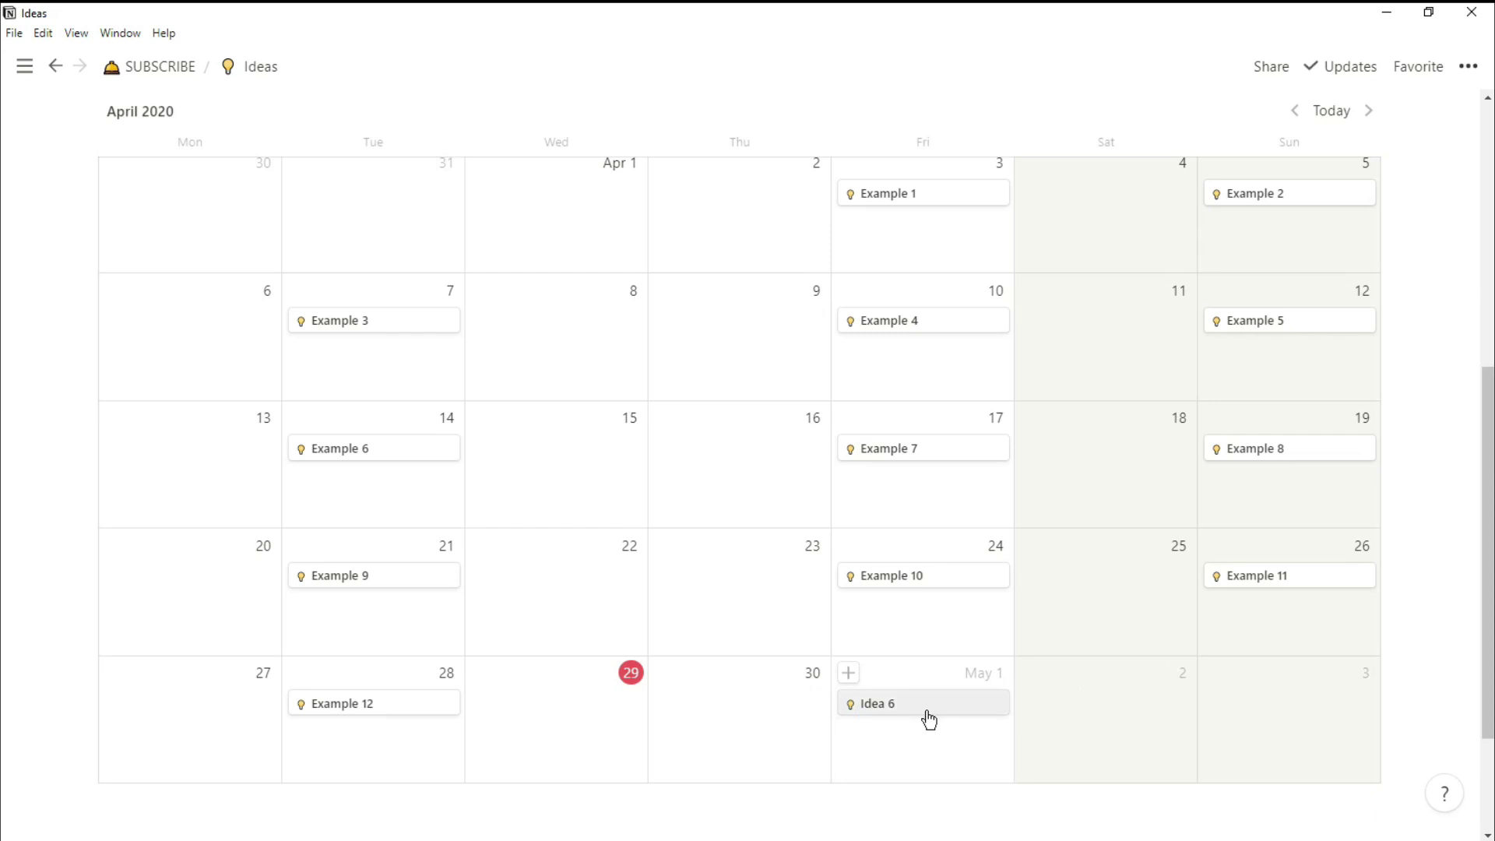
{"action": "left_click", "coordinate": [920, 714]}
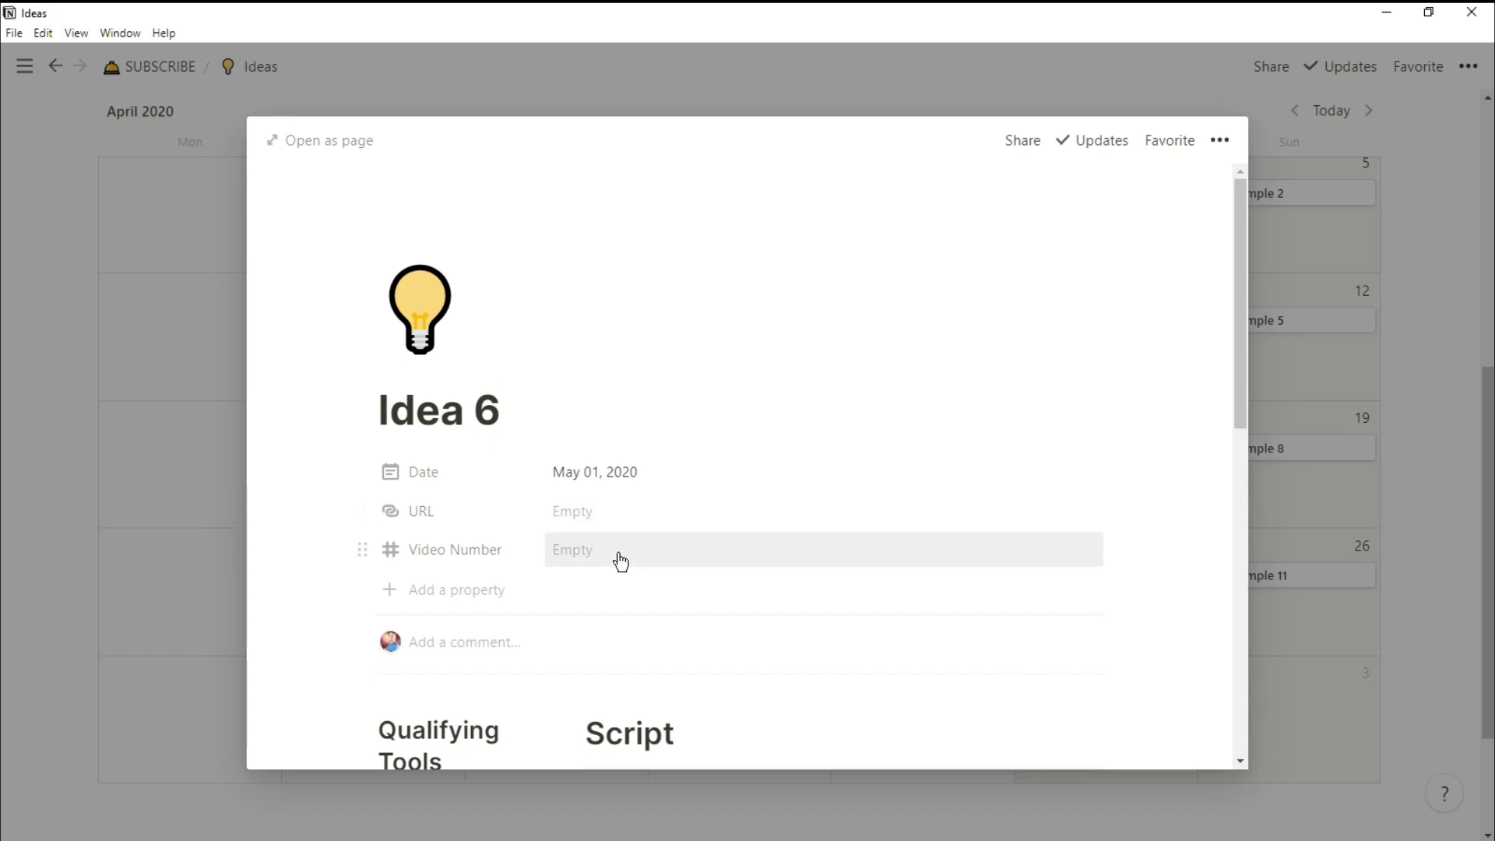
{"action": "scroll", "coordinate": [668, 562], "scroll_direction": "down", "scroll_amount": 3}
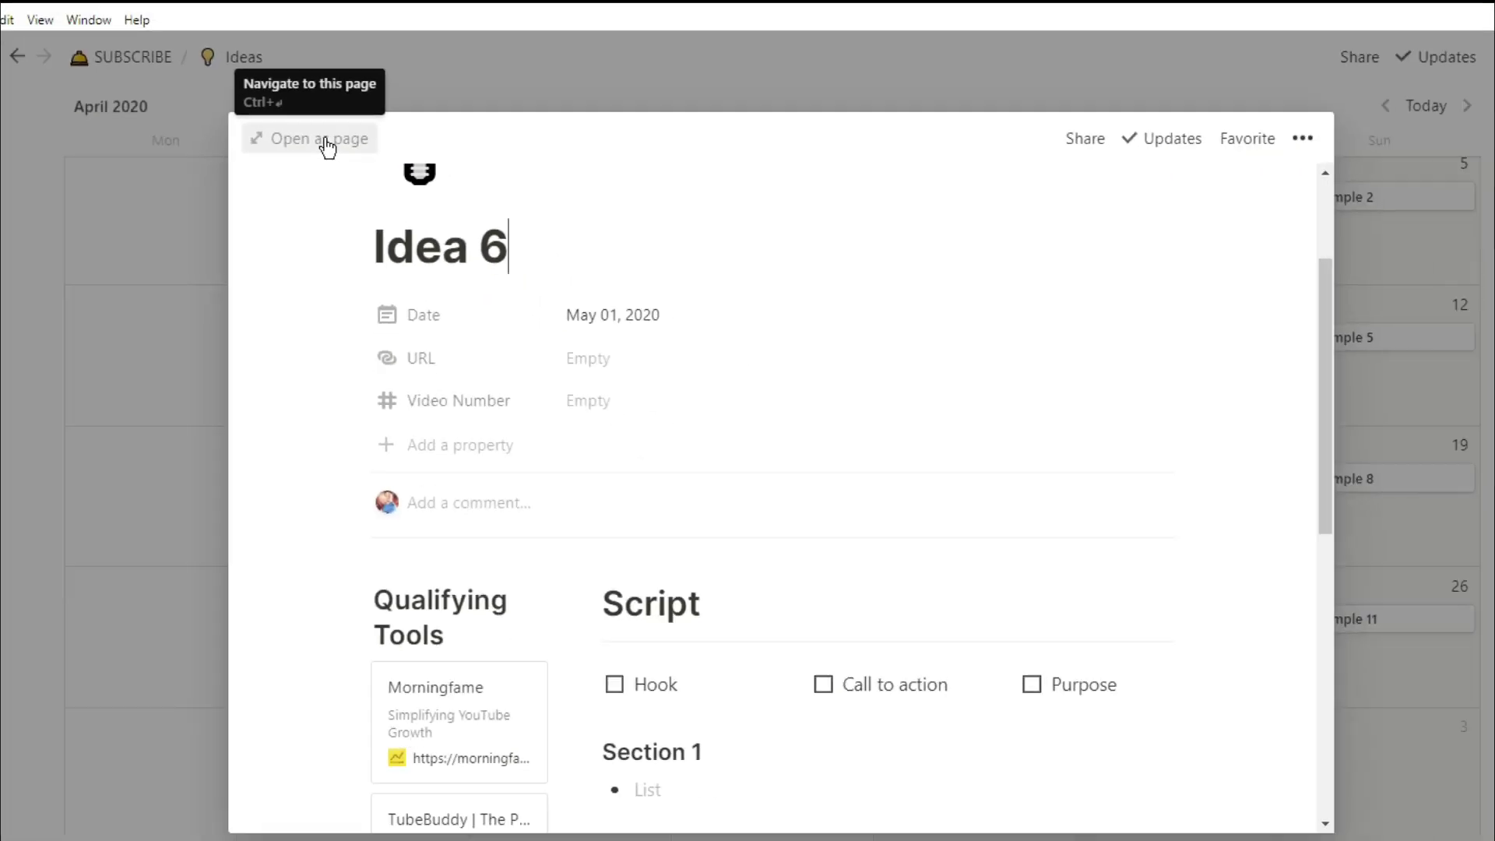
Expand Idea 6 into a full page and scroll down to its Script section
{"action": "left_click", "coordinate": [325, 140]}
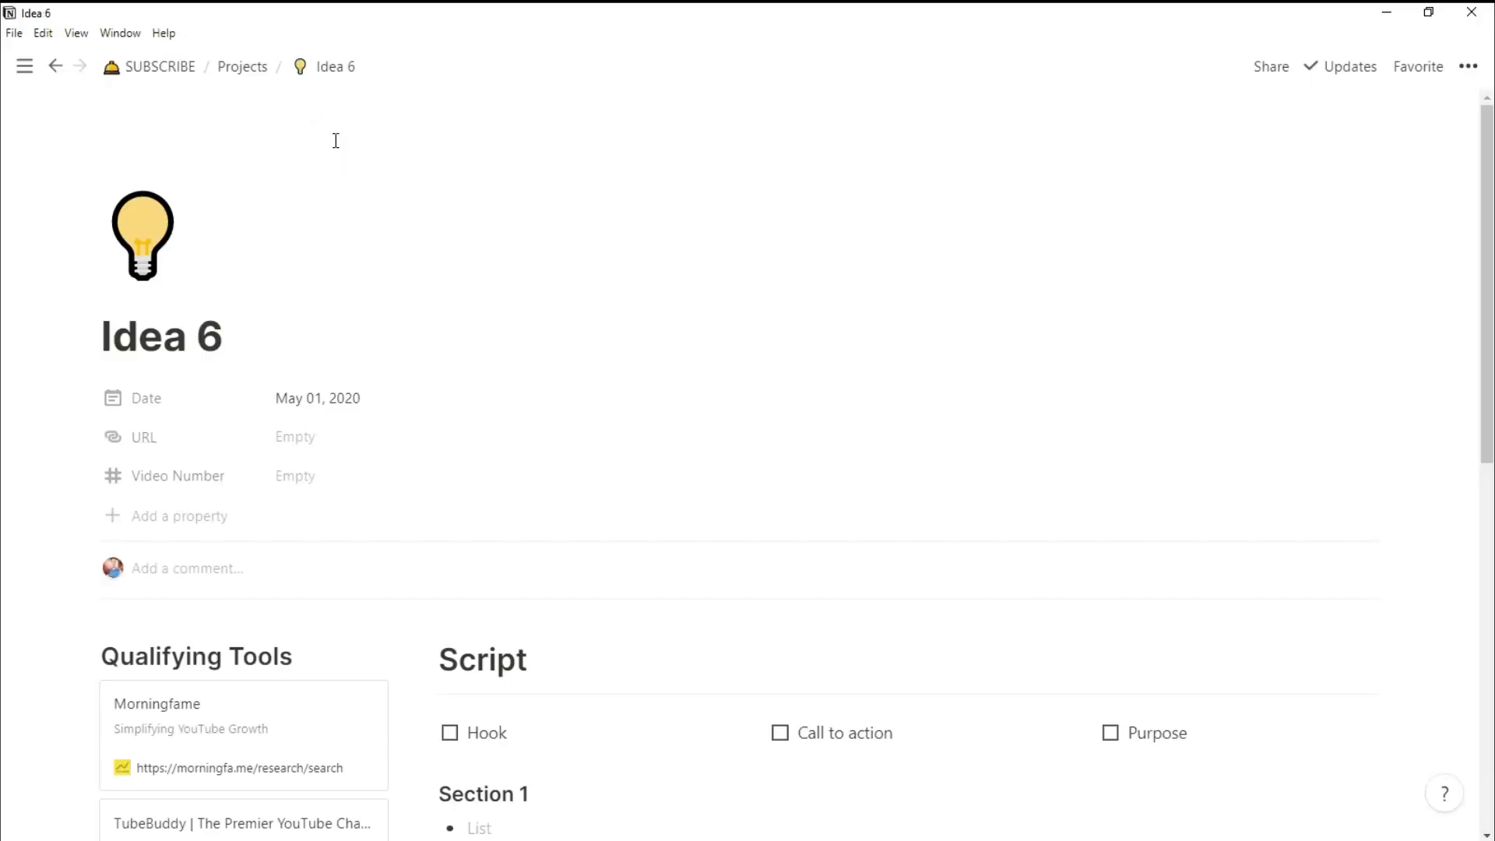
{"action": "scroll", "coordinate": [551, 442], "scroll_direction": "down", "scroll_amount": 3}
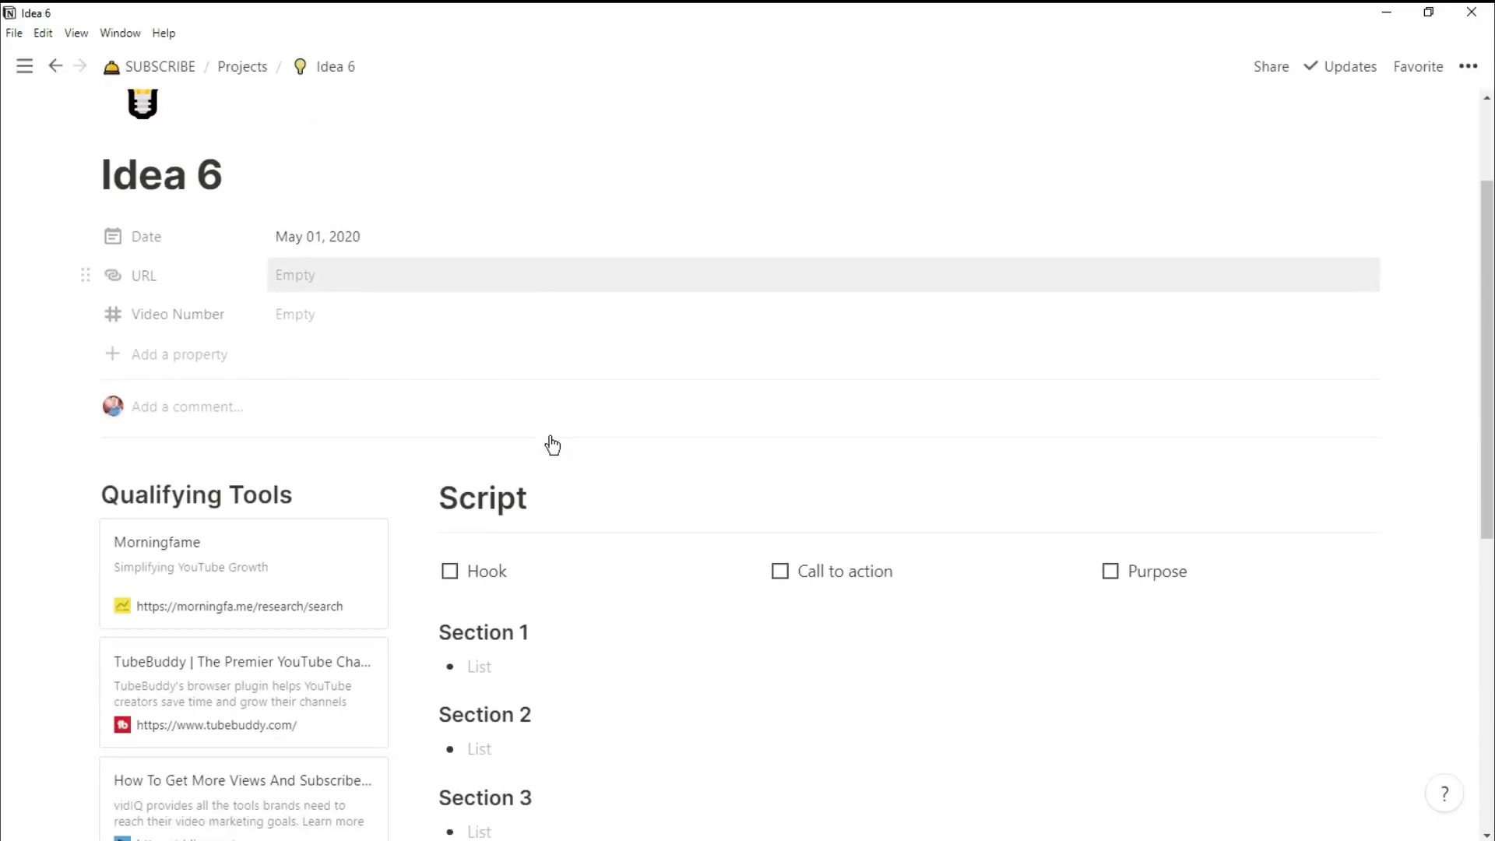
{"action": "scroll", "coordinate": [552, 437], "scroll_direction": "down", "scroll_amount": 3}
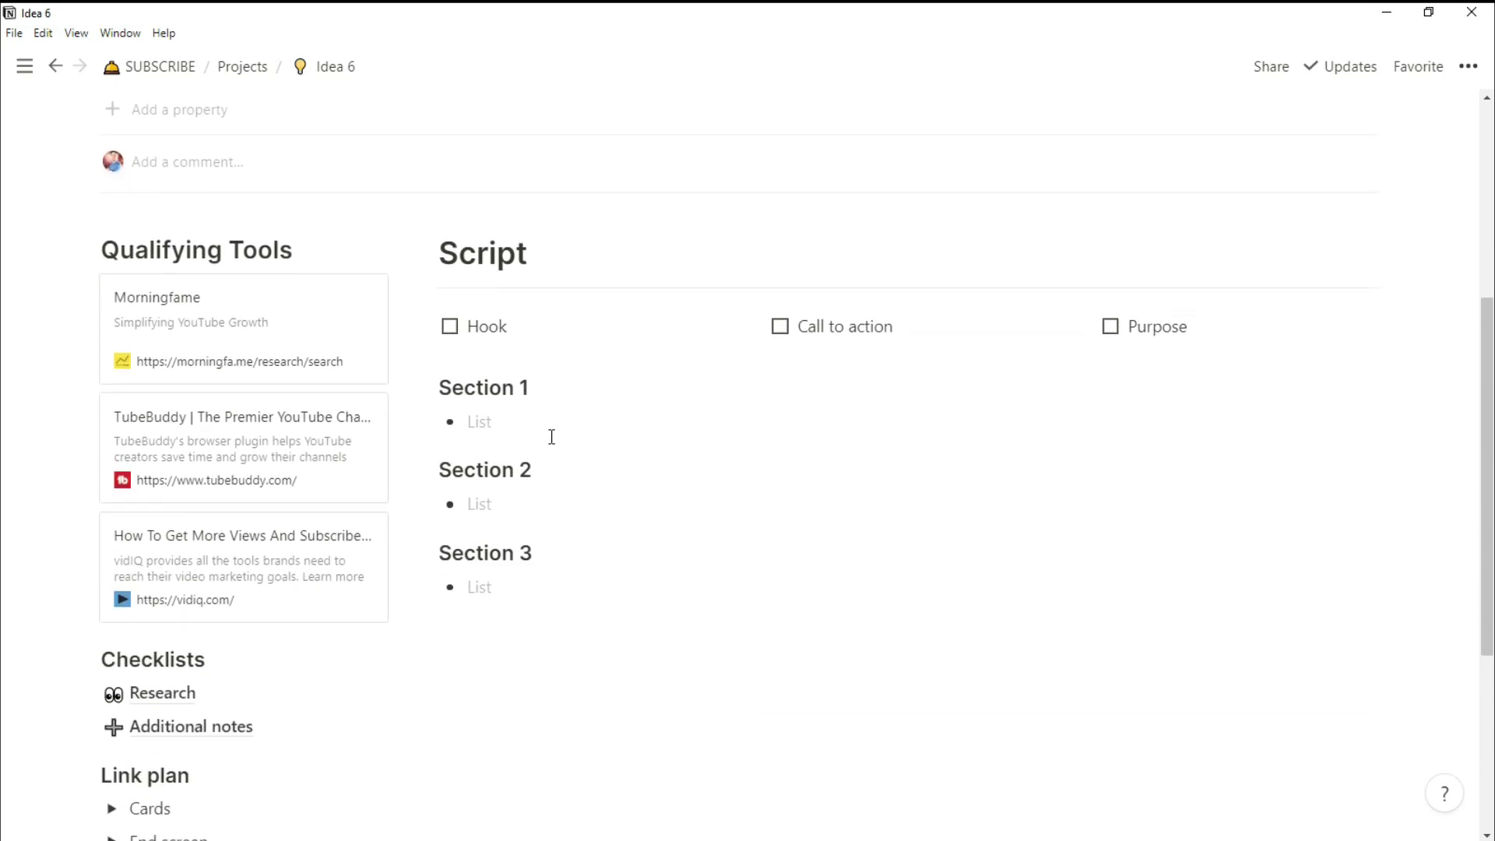
{"action": "scroll", "coordinate": [552, 437], "scroll_direction": "down", "scroll_amount": 1}
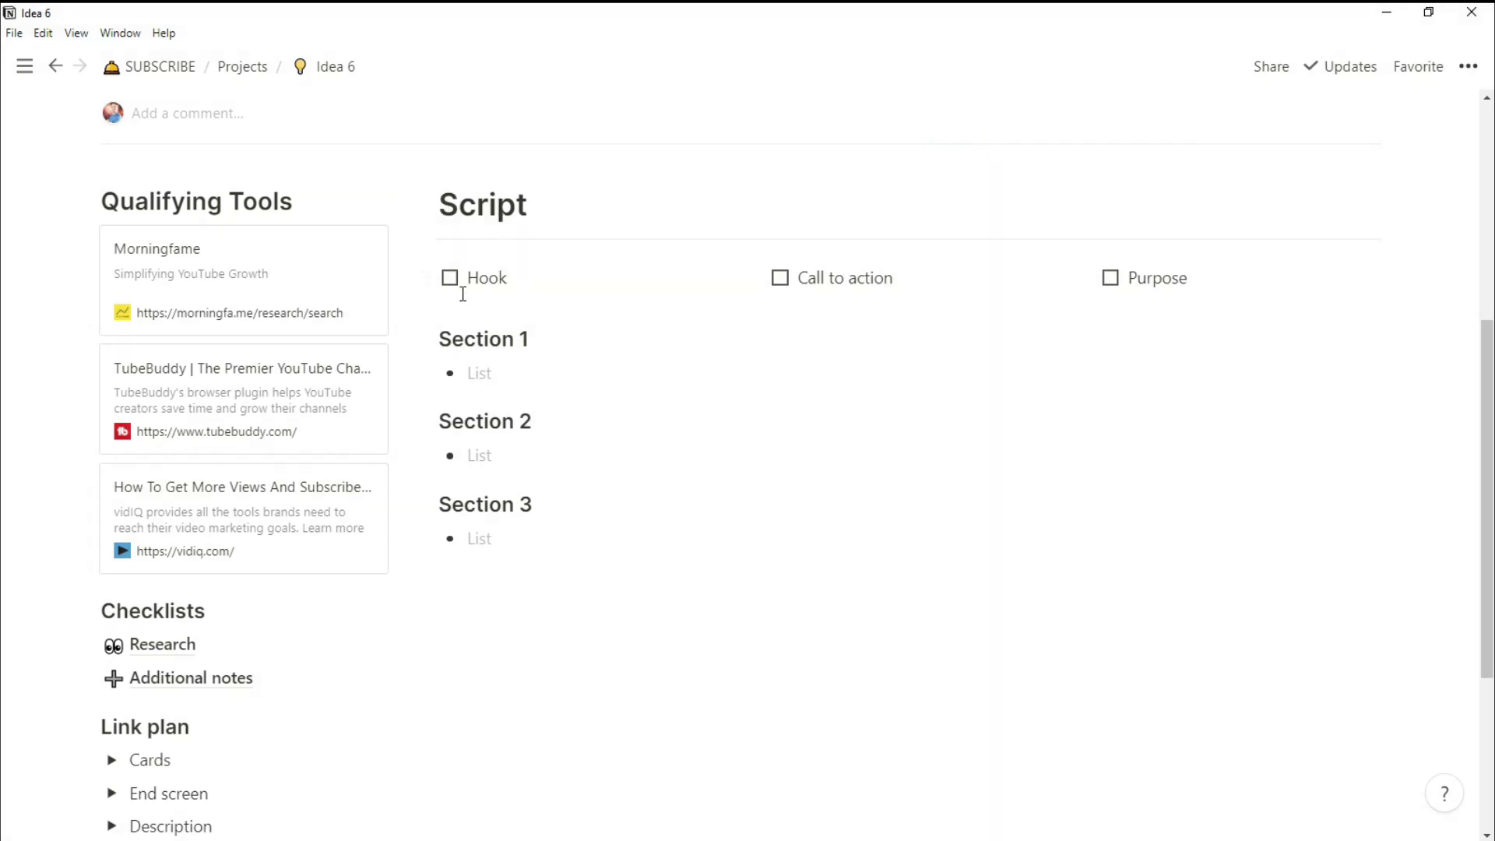
Tick Call to action, Purpose and Hook, then click into the Section 2 and 3 items
{"action": "left_click", "coordinate": [780, 278]}
{"action": "left_click", "coordinate": [1111, 280]}
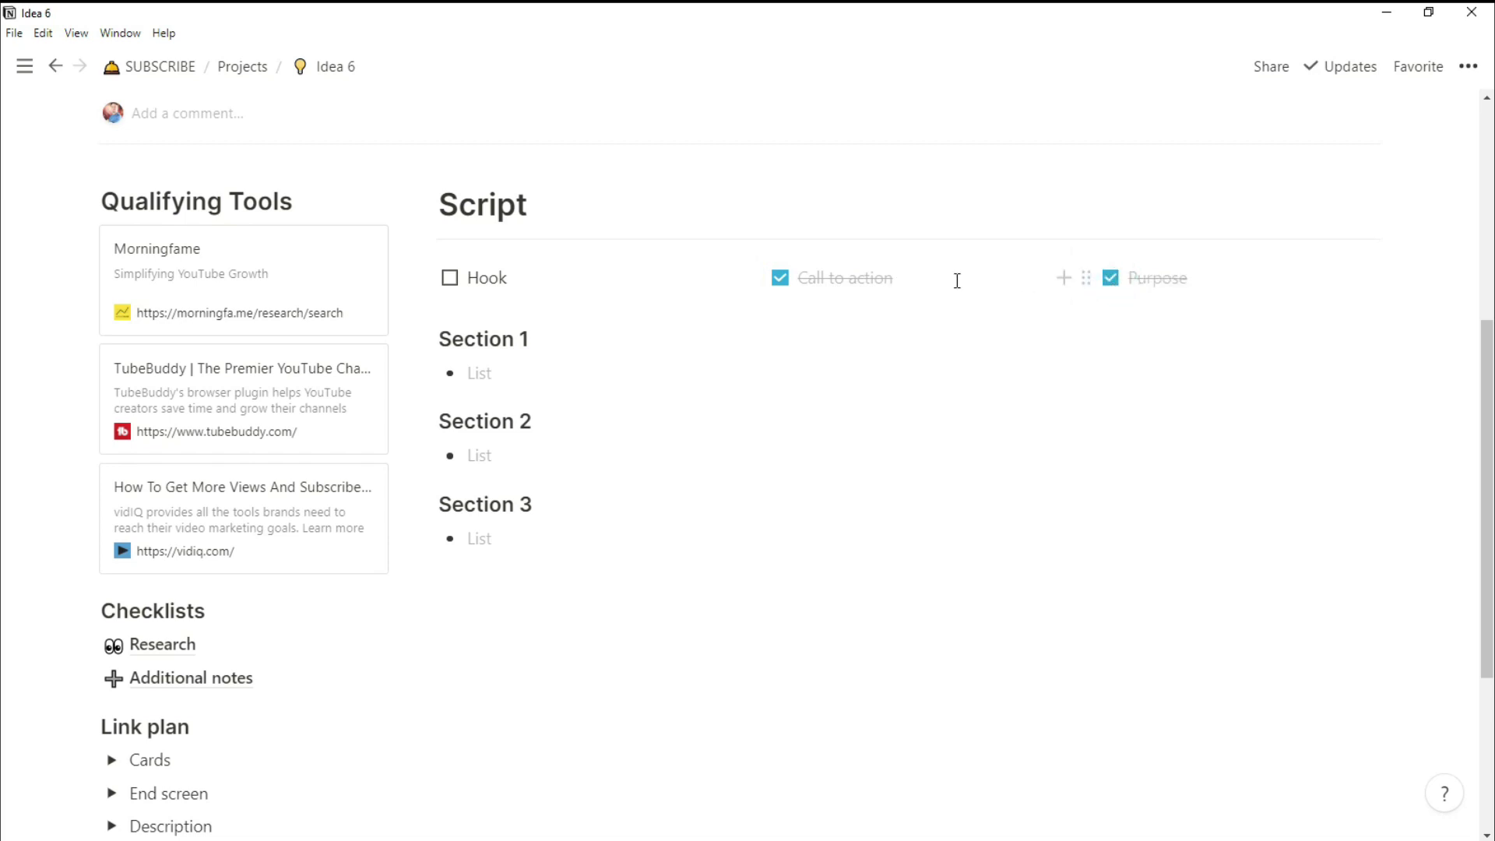
{"action": "left_click", "coordinate": [454, 285]}
{"action": "left_click", "coordinate": [517, 456]}
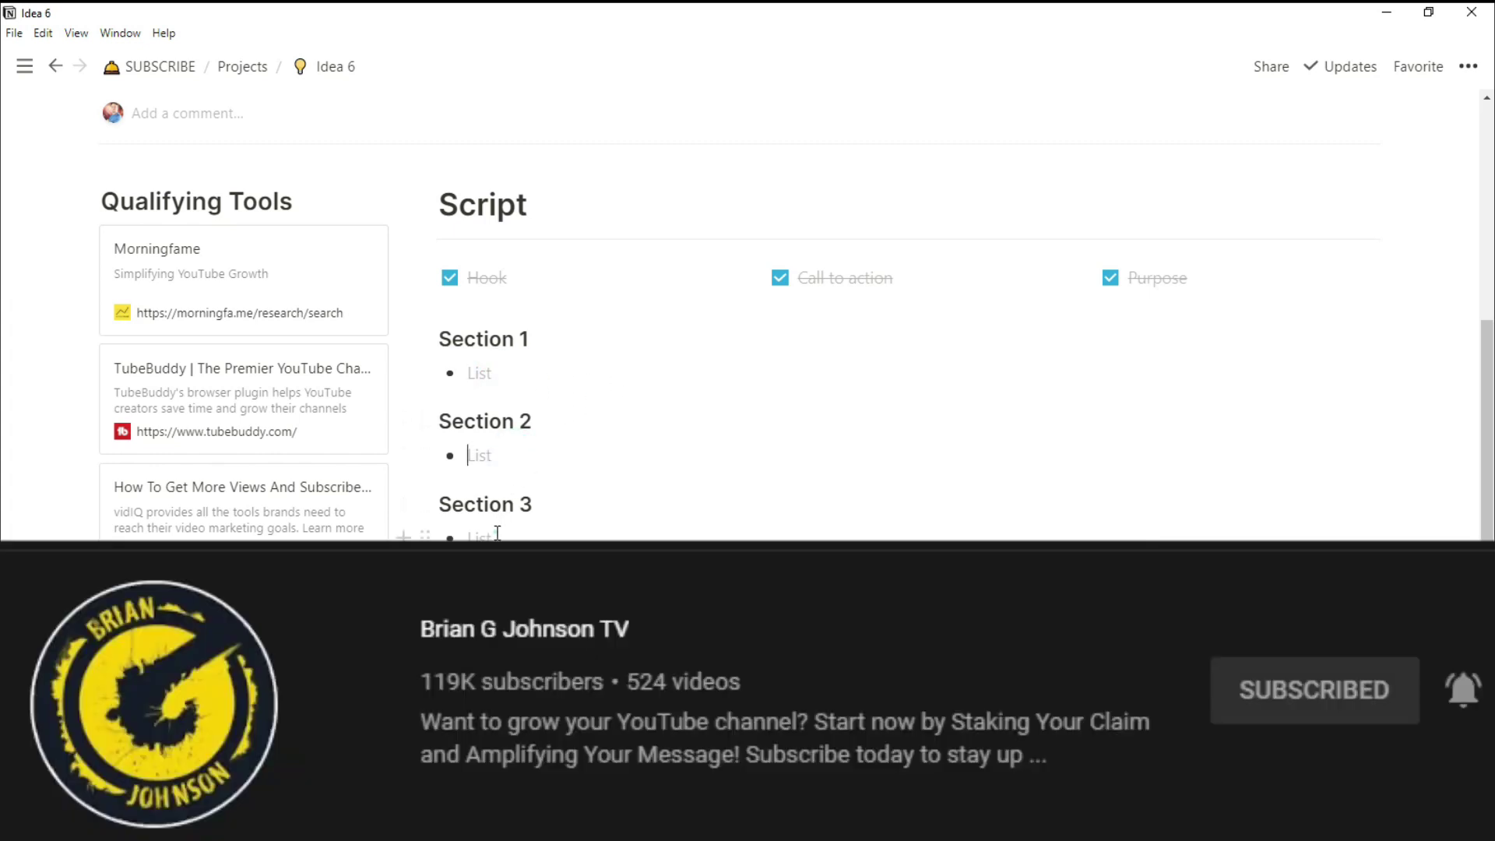
{"action": "left_click", "coordinate": [497, 534]}
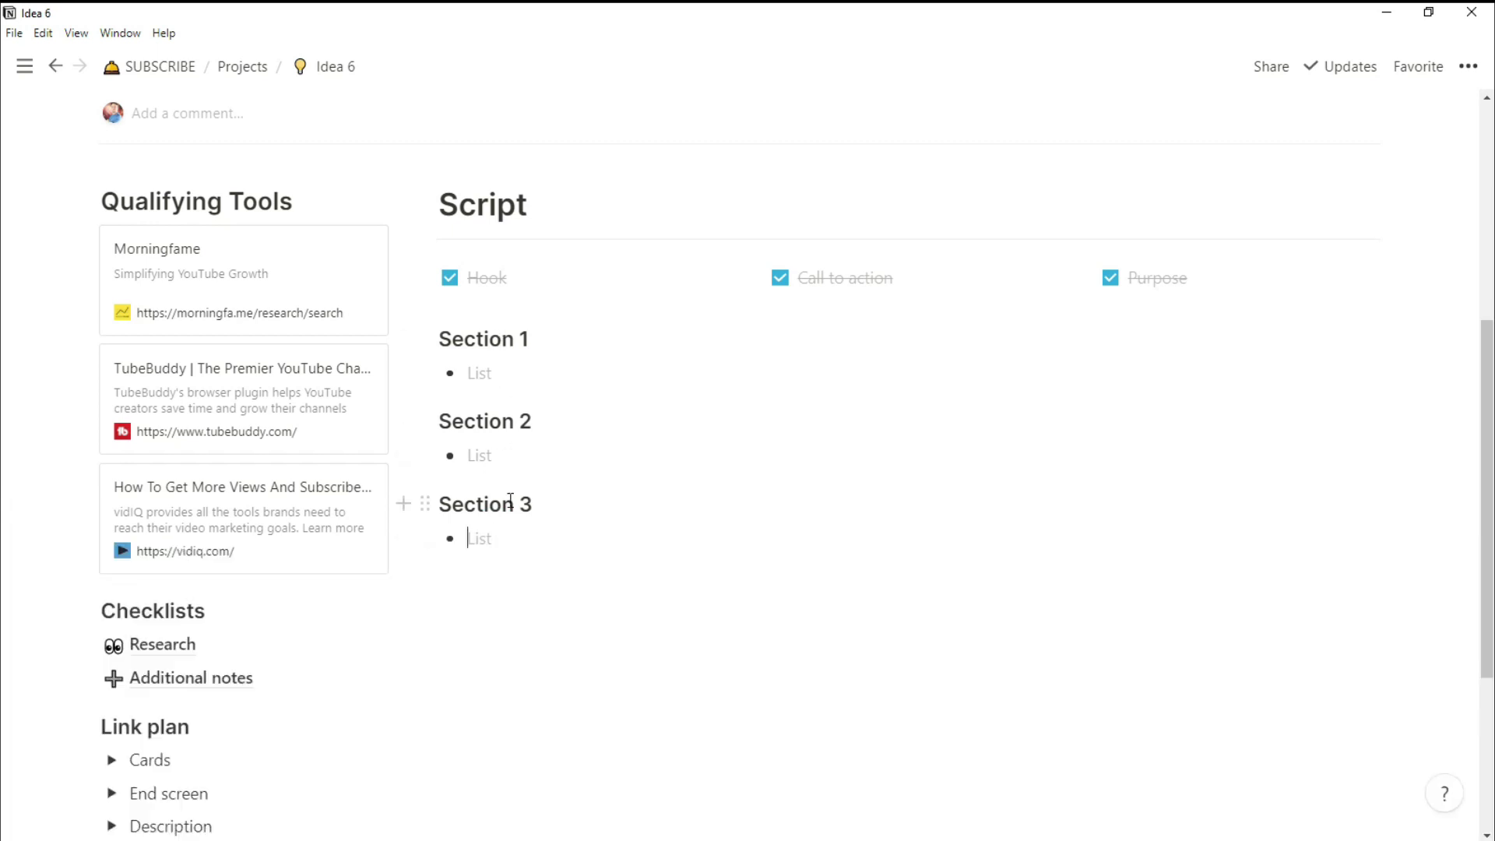
{"action": "scroll", "coordinate": [510, 499], "scroll_direction": "down", "scroll_amount": 3}
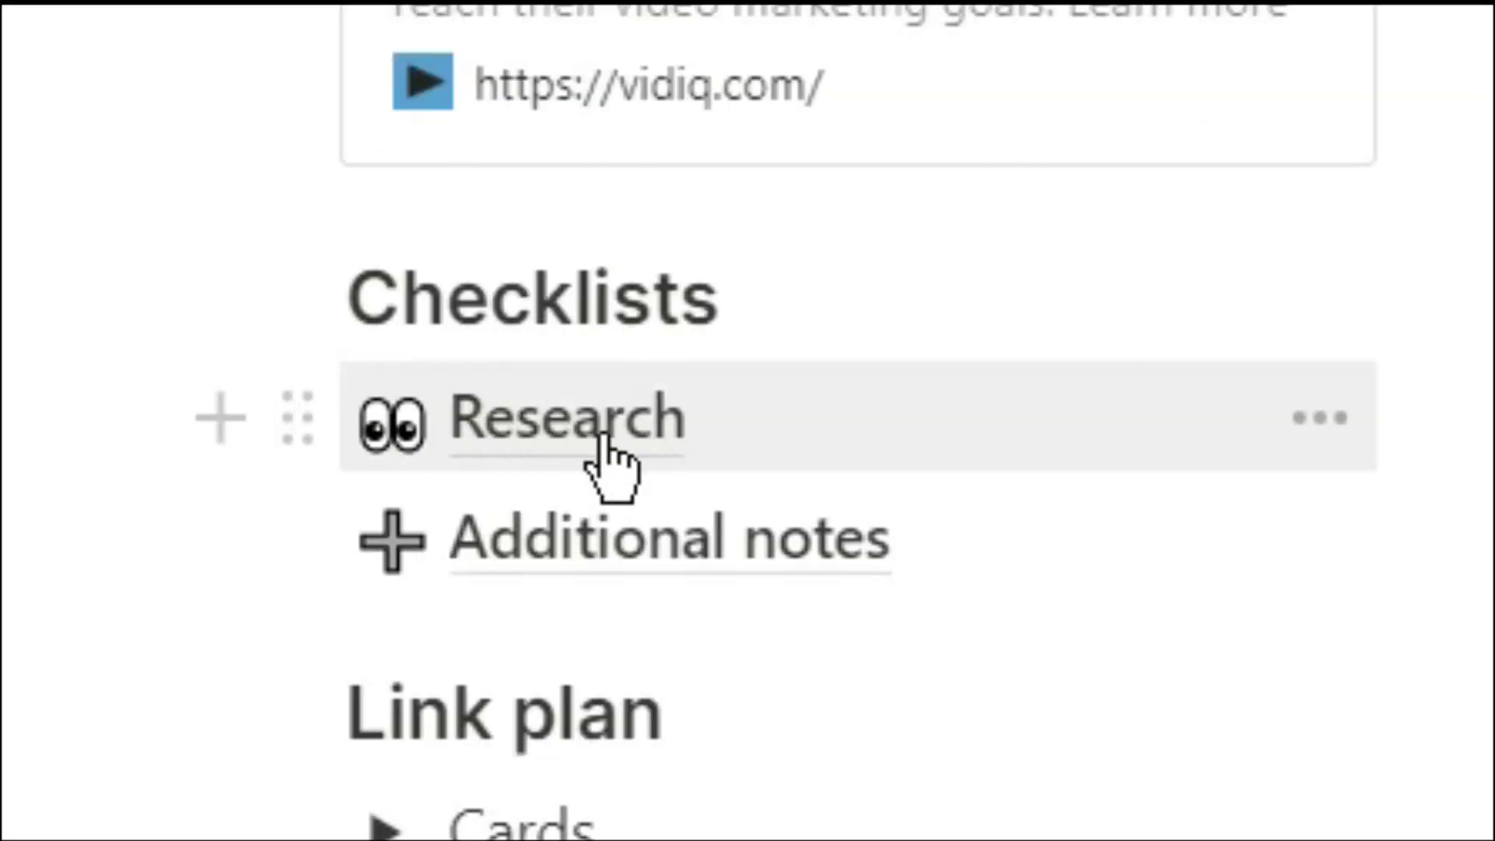
Open the Research checklist page and add a keyword row named 'Phrase 5'
{"action": "left_click", "coordinate": [609, 452]}
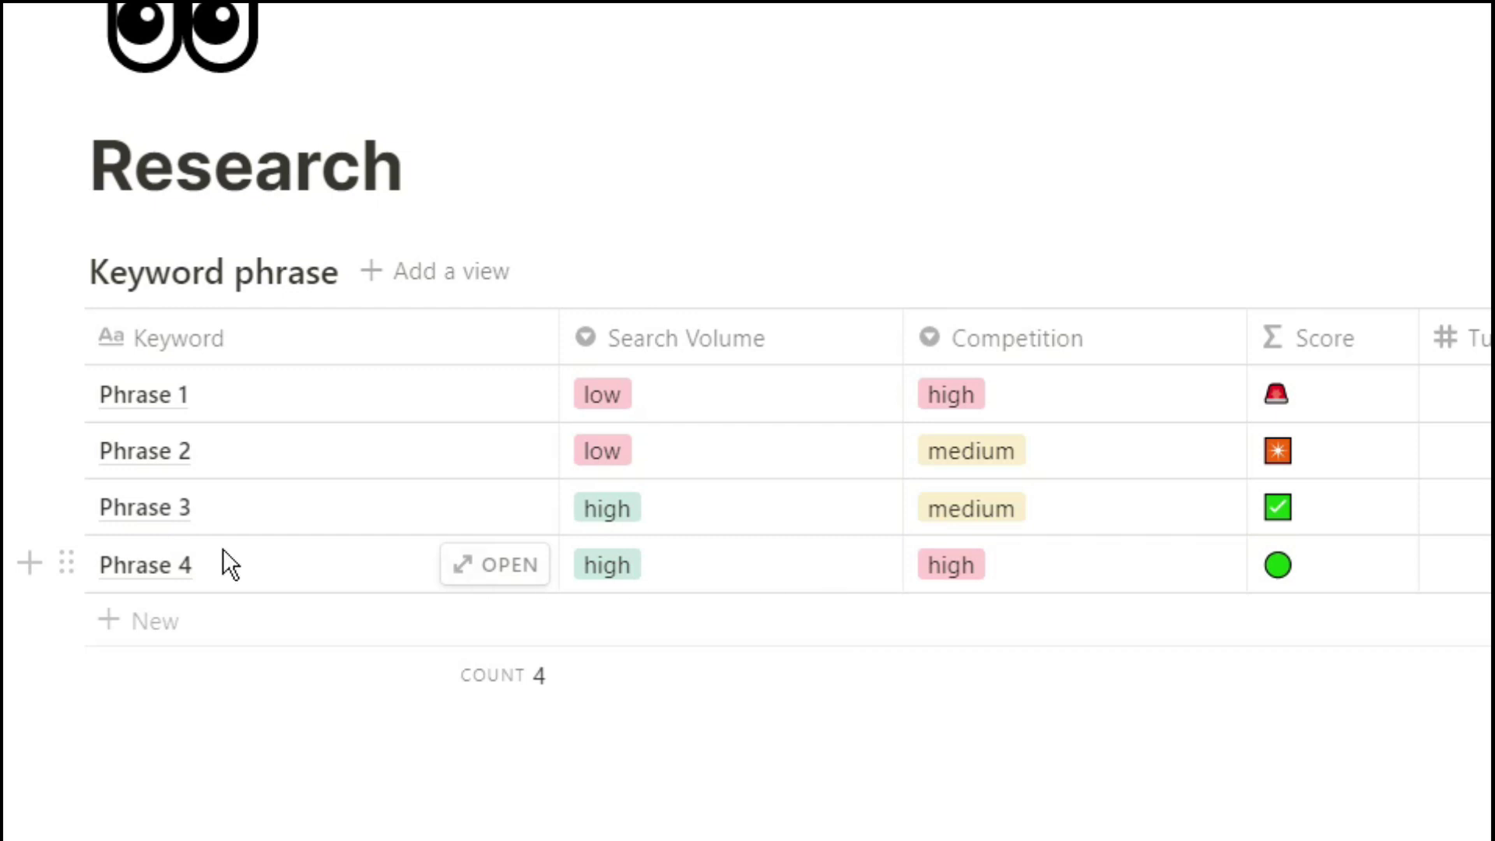
{"action": "left_click", "coordinate": [170, 621]}
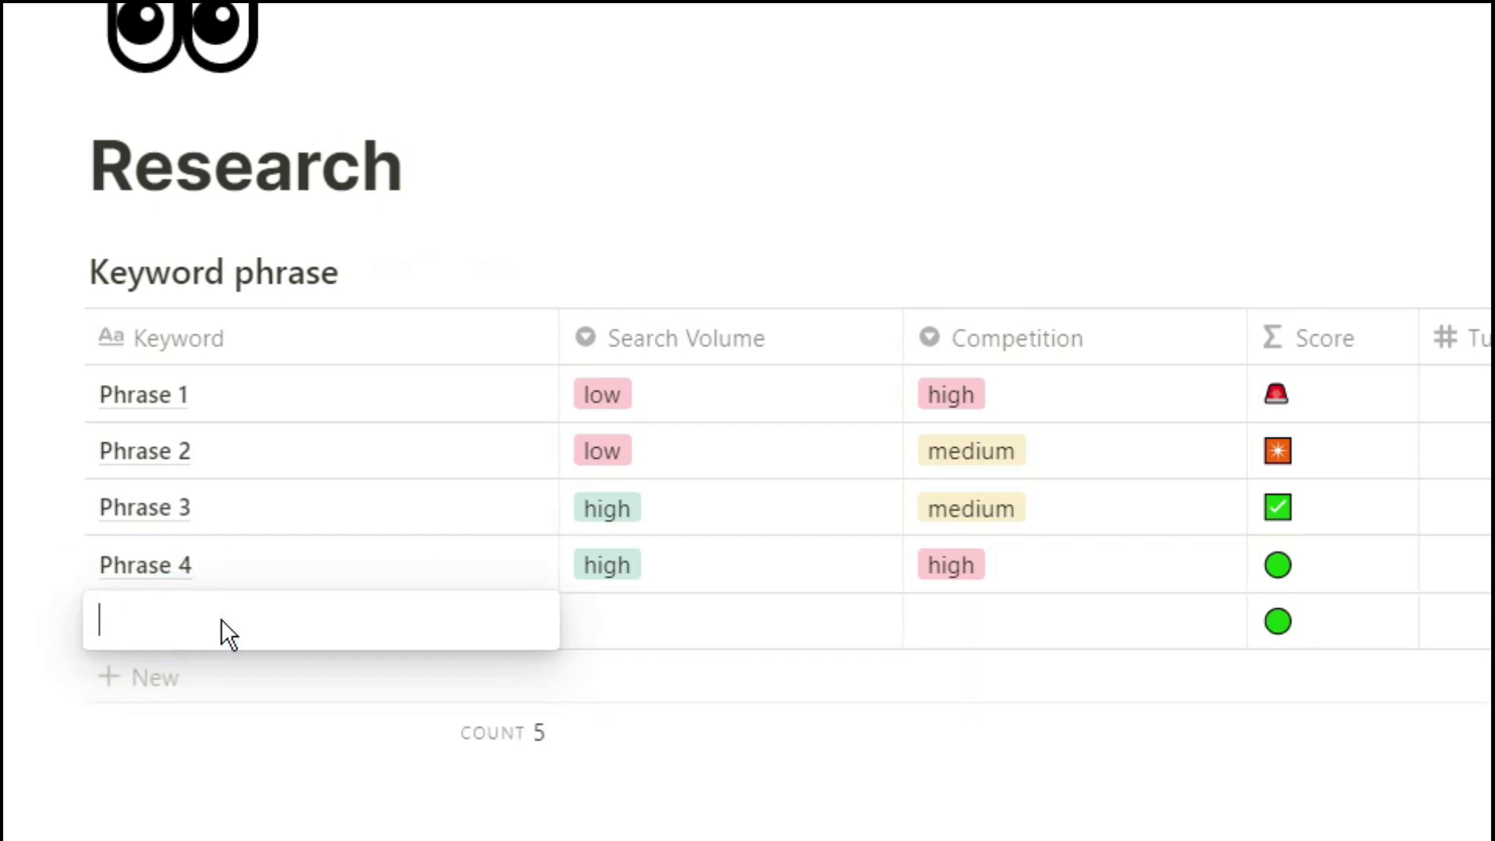
{"action": "type", "text": "Phrase 5"}
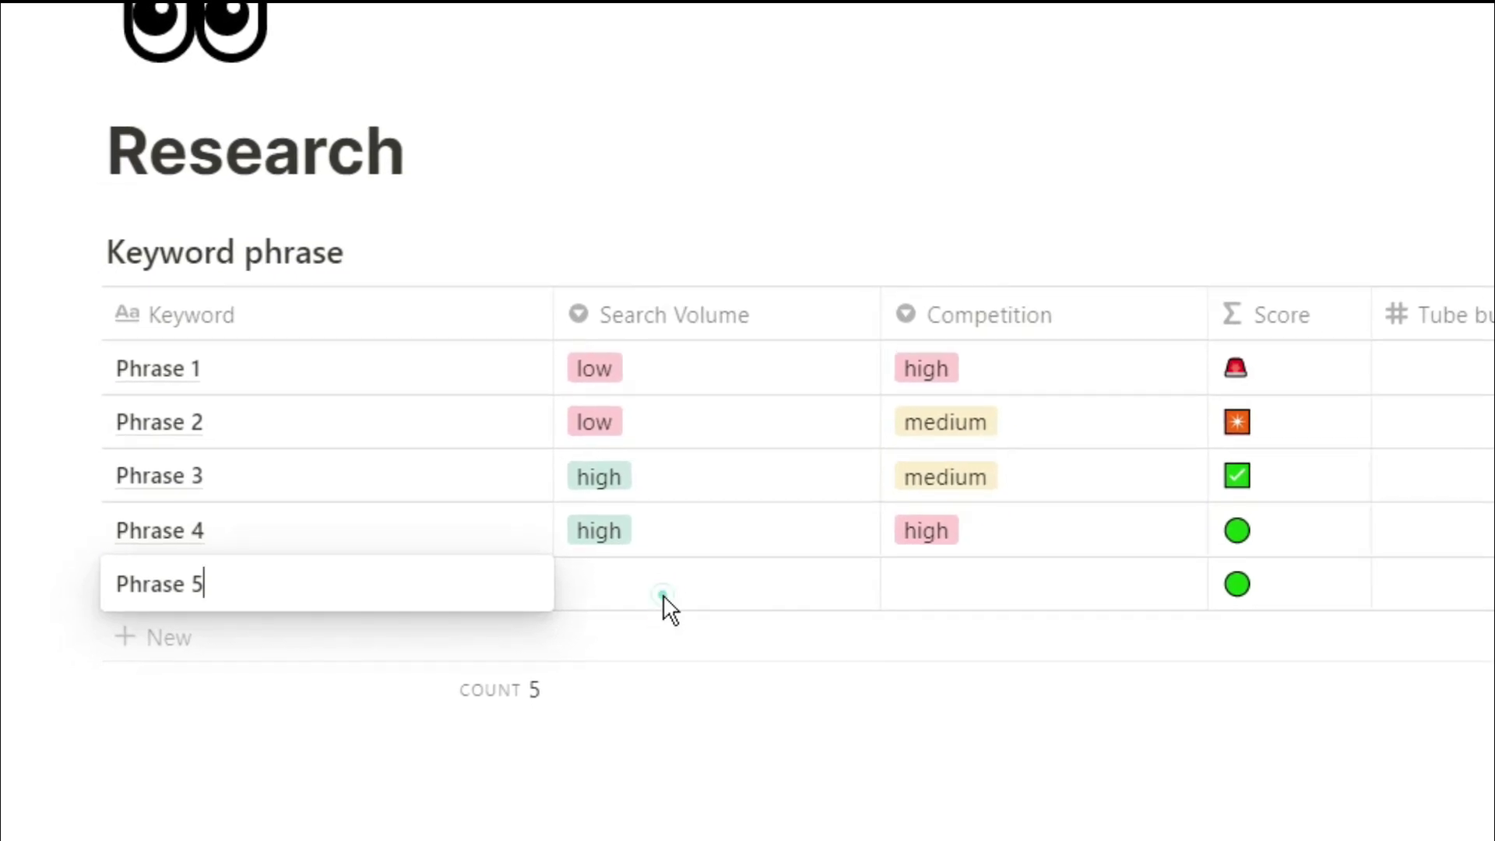
{"action": "left_click", "coordinate": [662, 595]}
Set Phrase 5's Search Volume to low and its Competition to medium
{"action": "left_click", "coordinate": [657, 582]}
{"action": "left_click", "coordinate": [674, 774]}
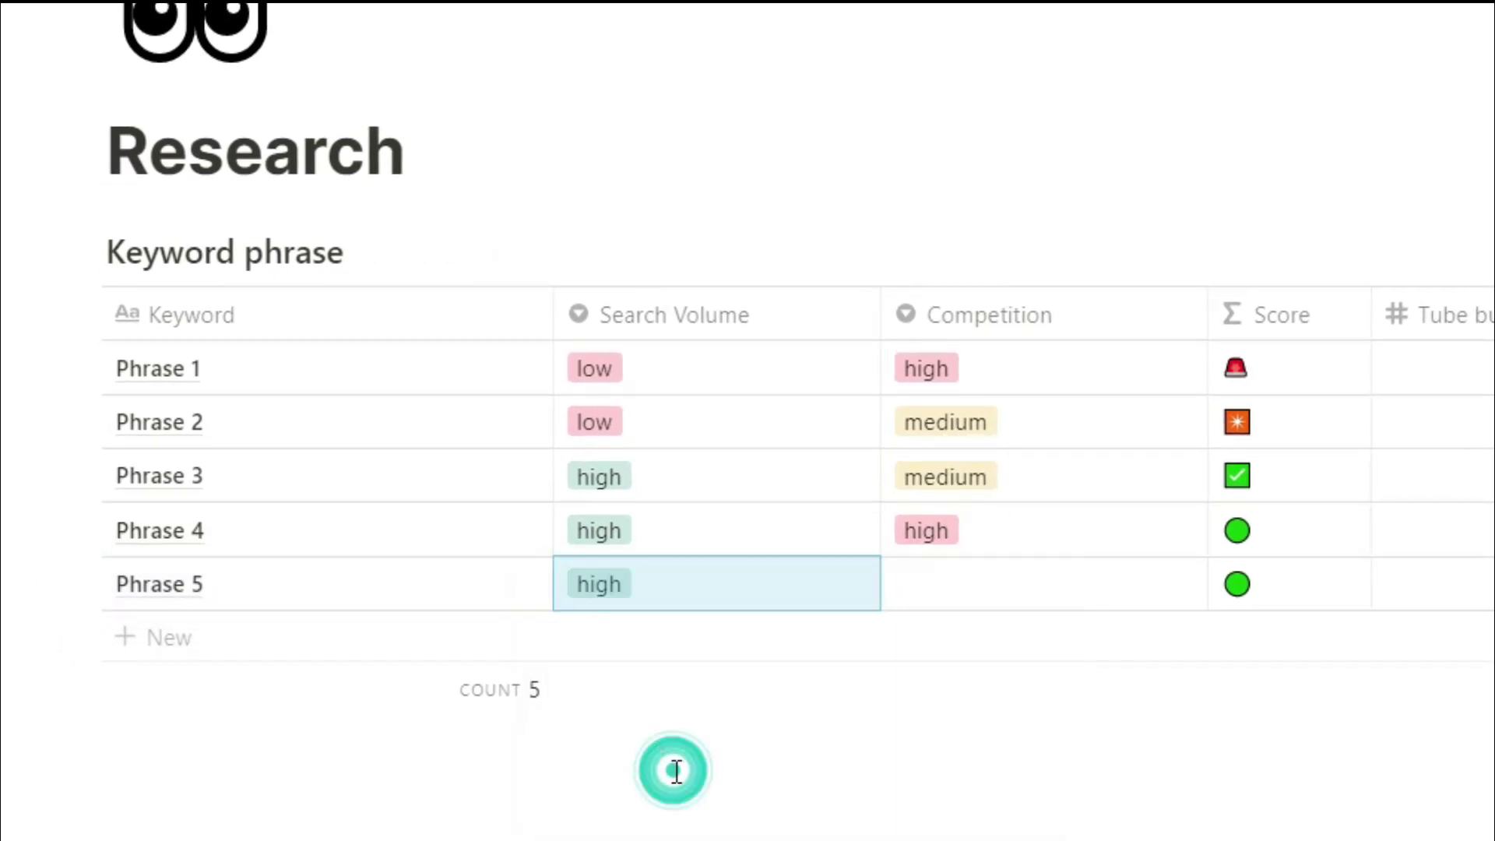
{"action": "left_click", "coordinate": [987, 589]}
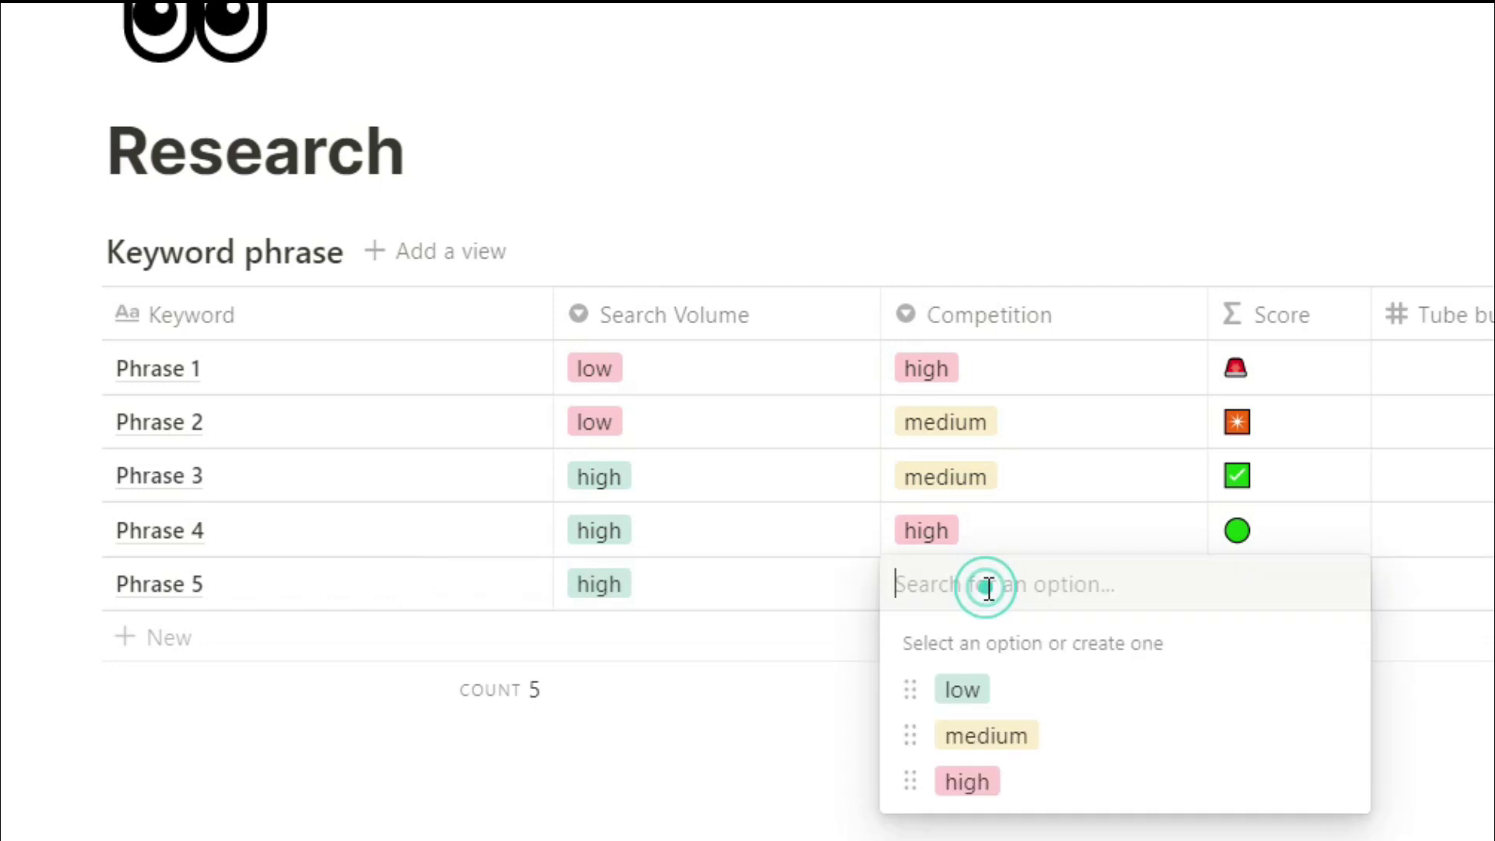
{"action": "left_click", "coordinate": [982, 693]}
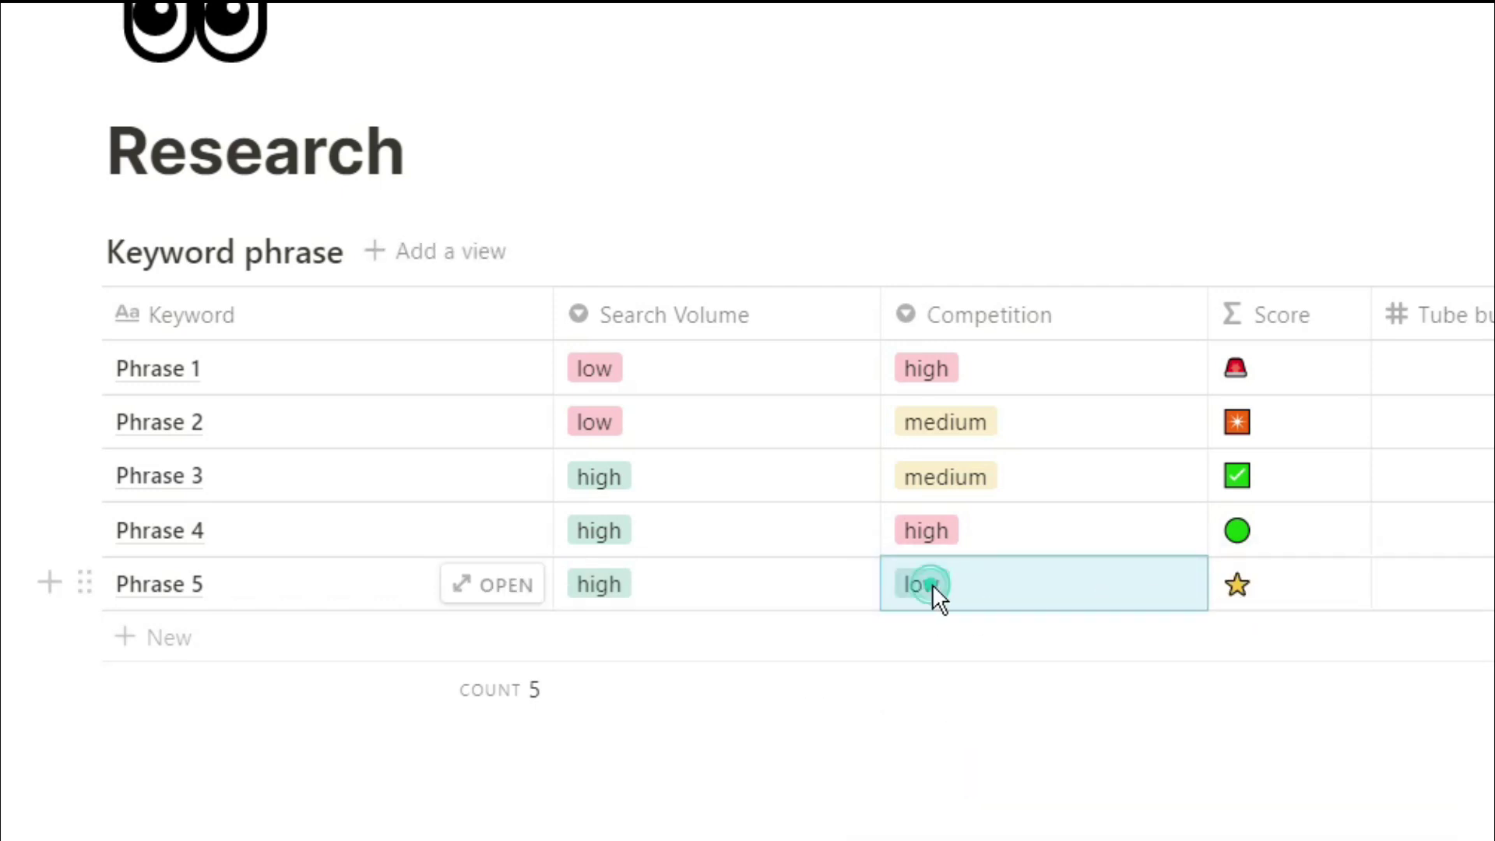
{"action": "left_click", "coordinate": [932, 584]}
{"action": "left_click", "coordinate": [987, 736]}
{"action": "left_click", "coordinate": [735, 594]}
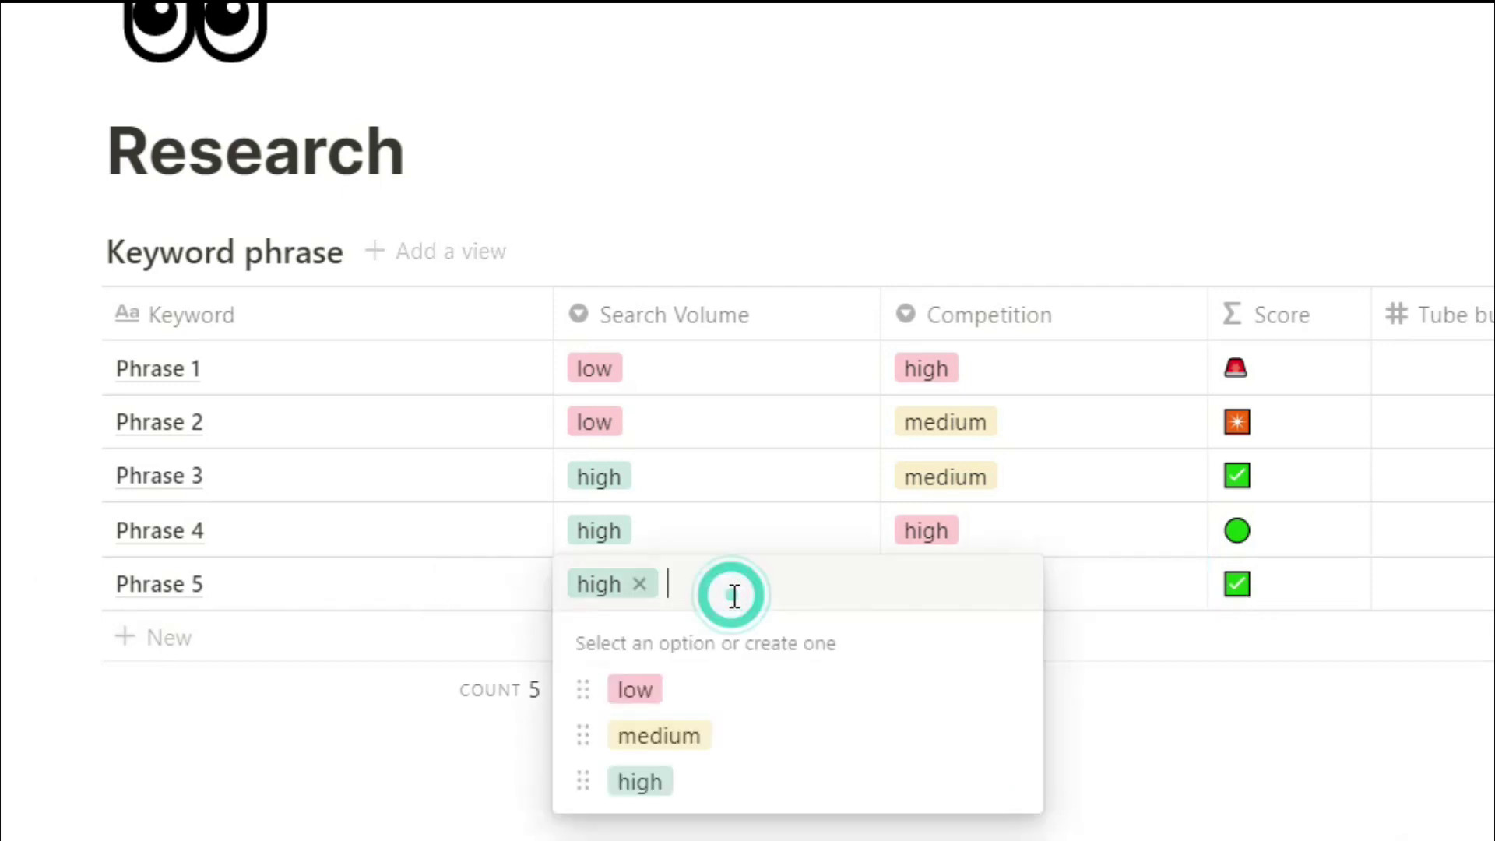
{"action": "left_click", "coordinate": [741, 689]}
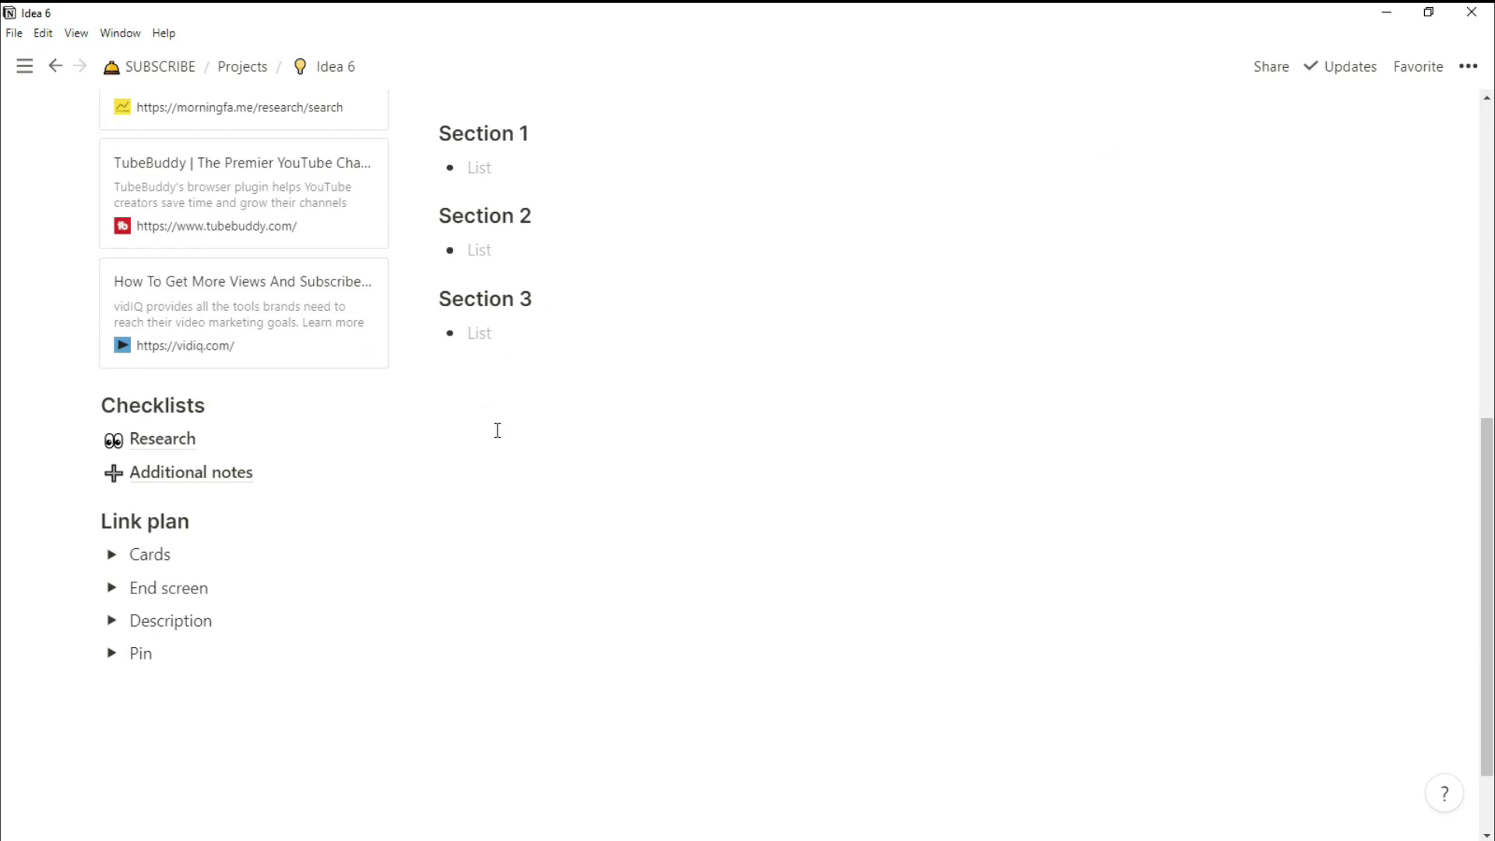
Open the Additional notes page and click into the Pacing, Notes and Structure list items
{"action": "scroll", "coordinate": [497, 431], "scroll_direction": "up", "scroll_amount": 1}
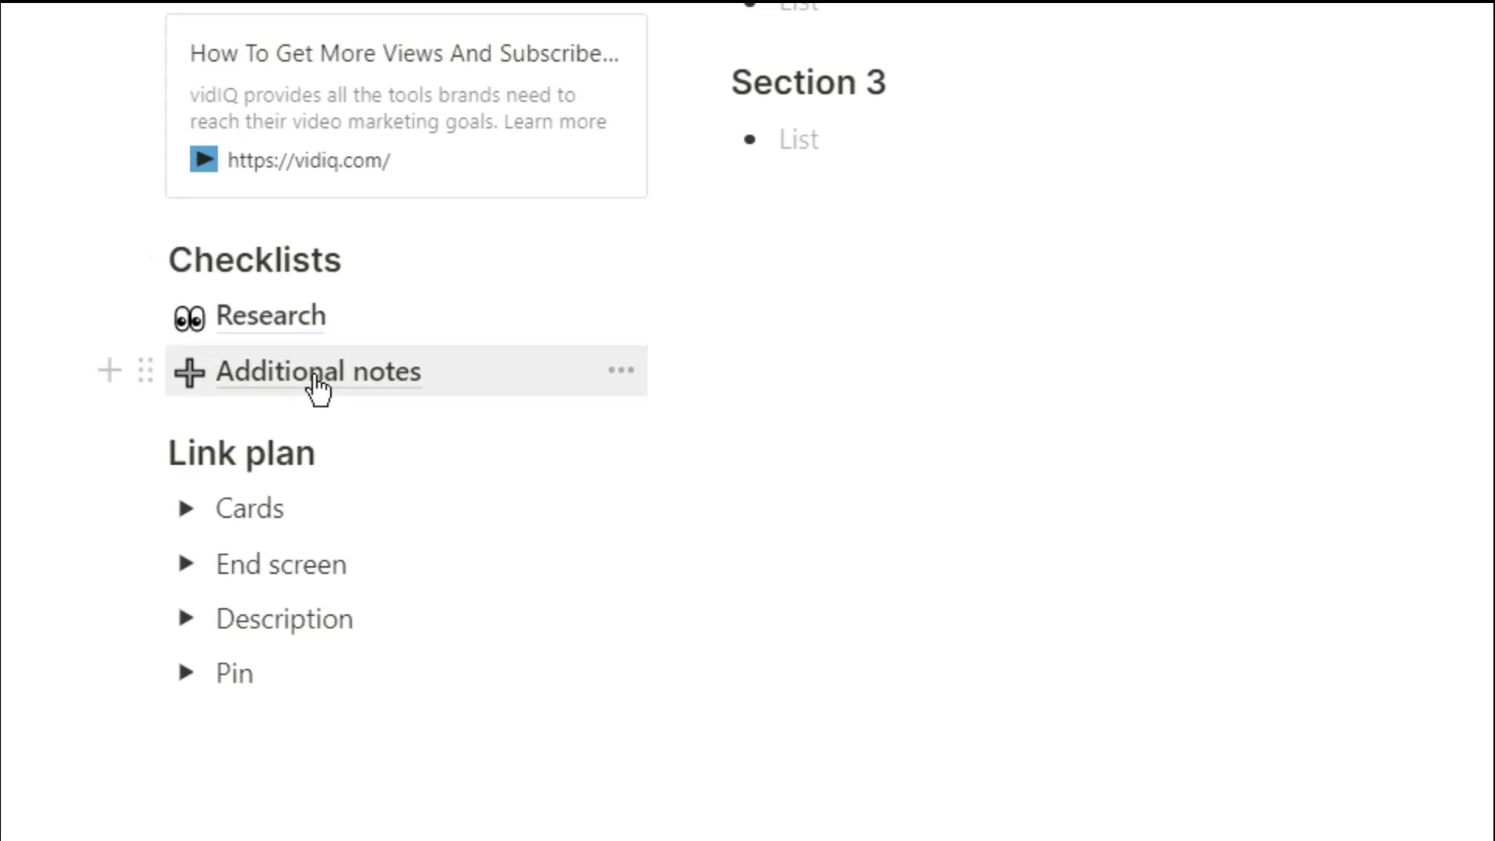
{"action": "left_click", "coordinate": [316, 382]}
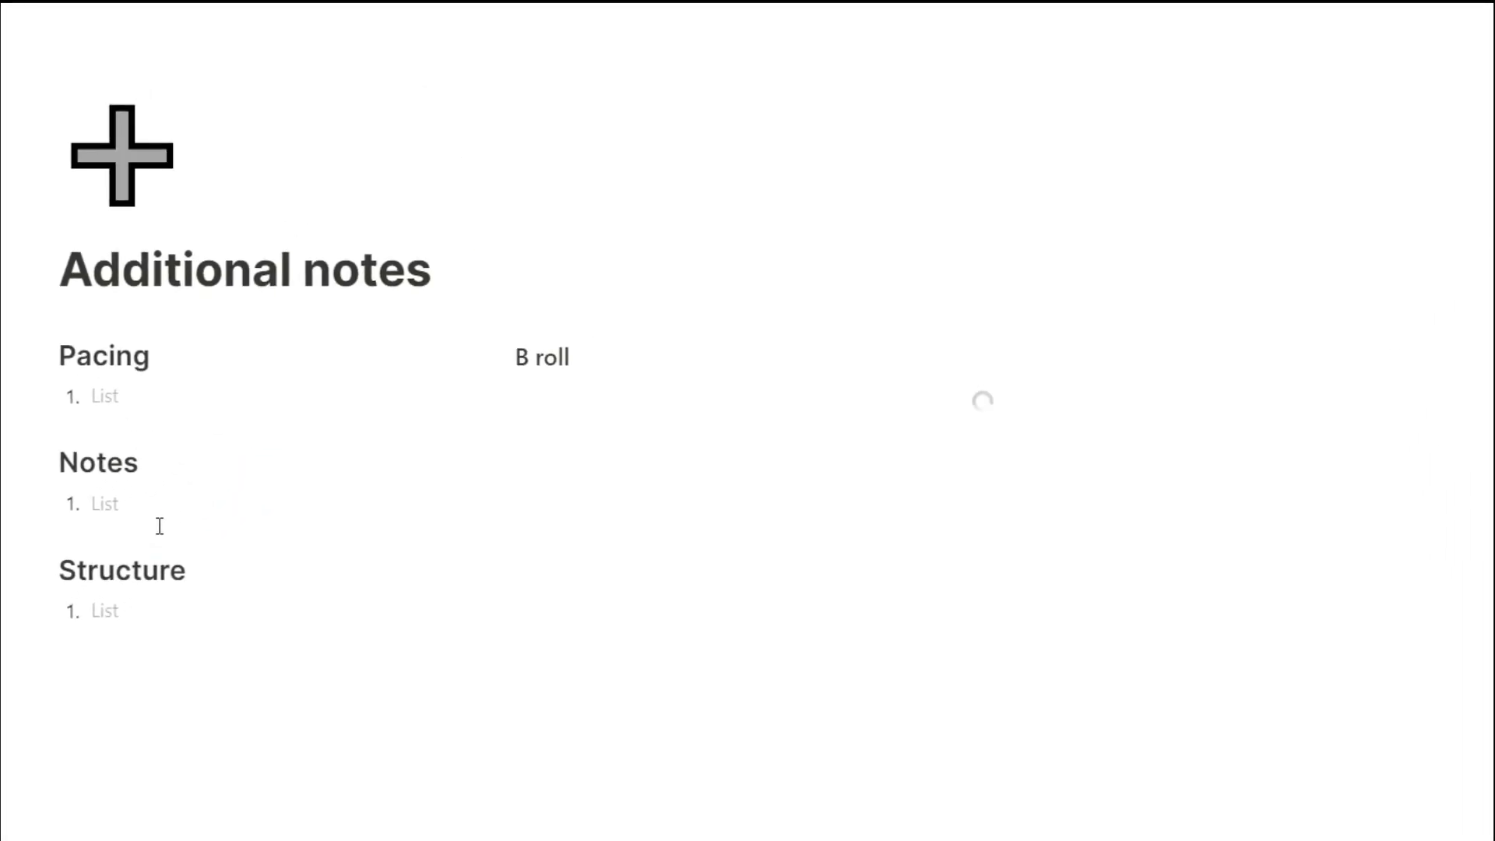
{"action": "left_click", "coordinate": [109, 398]}
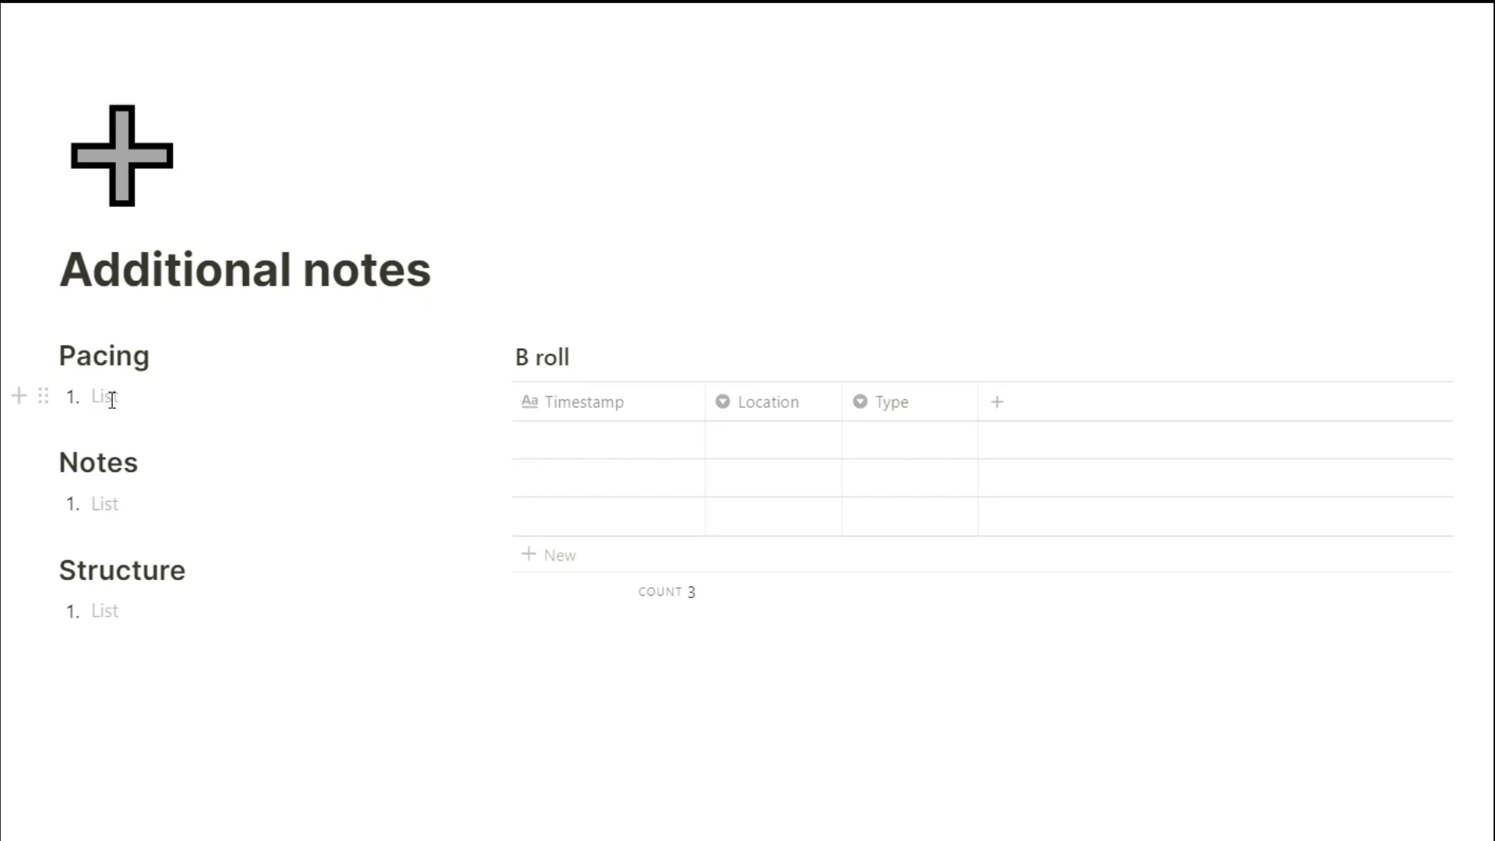
{"action": "left_click", "coordinate": [110, 505]}
{"action": "left_click", "coordinate": [113, 609]}
Set the first B roll row's Type to Overhead and Location to Inside, then return to Idea 6
{"action": "mouse_move", "coordinate": [595, 441]}
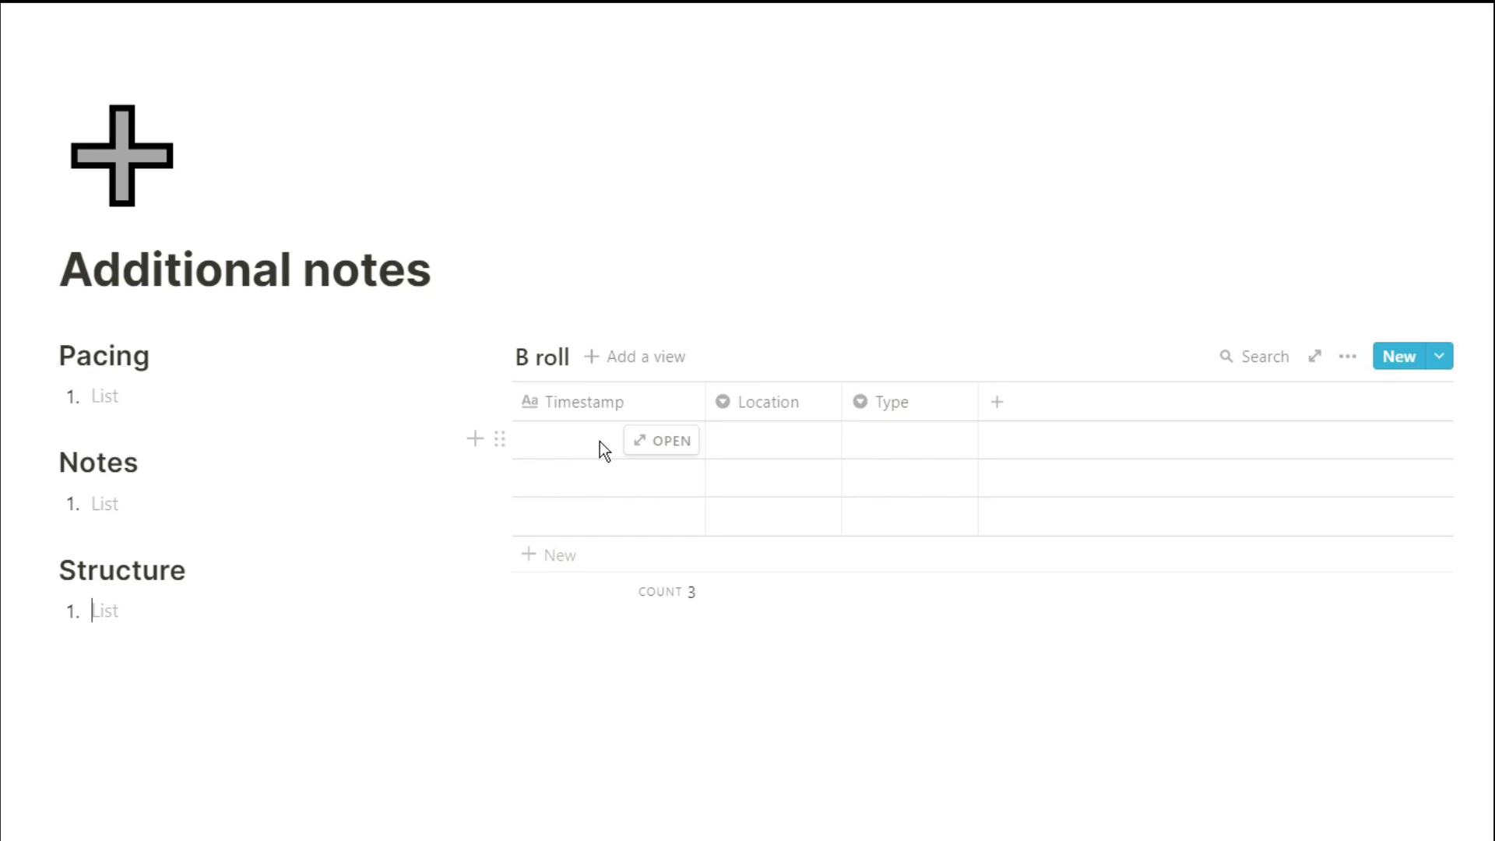
{"action": "left_click", "coordinate": [600, 441]}
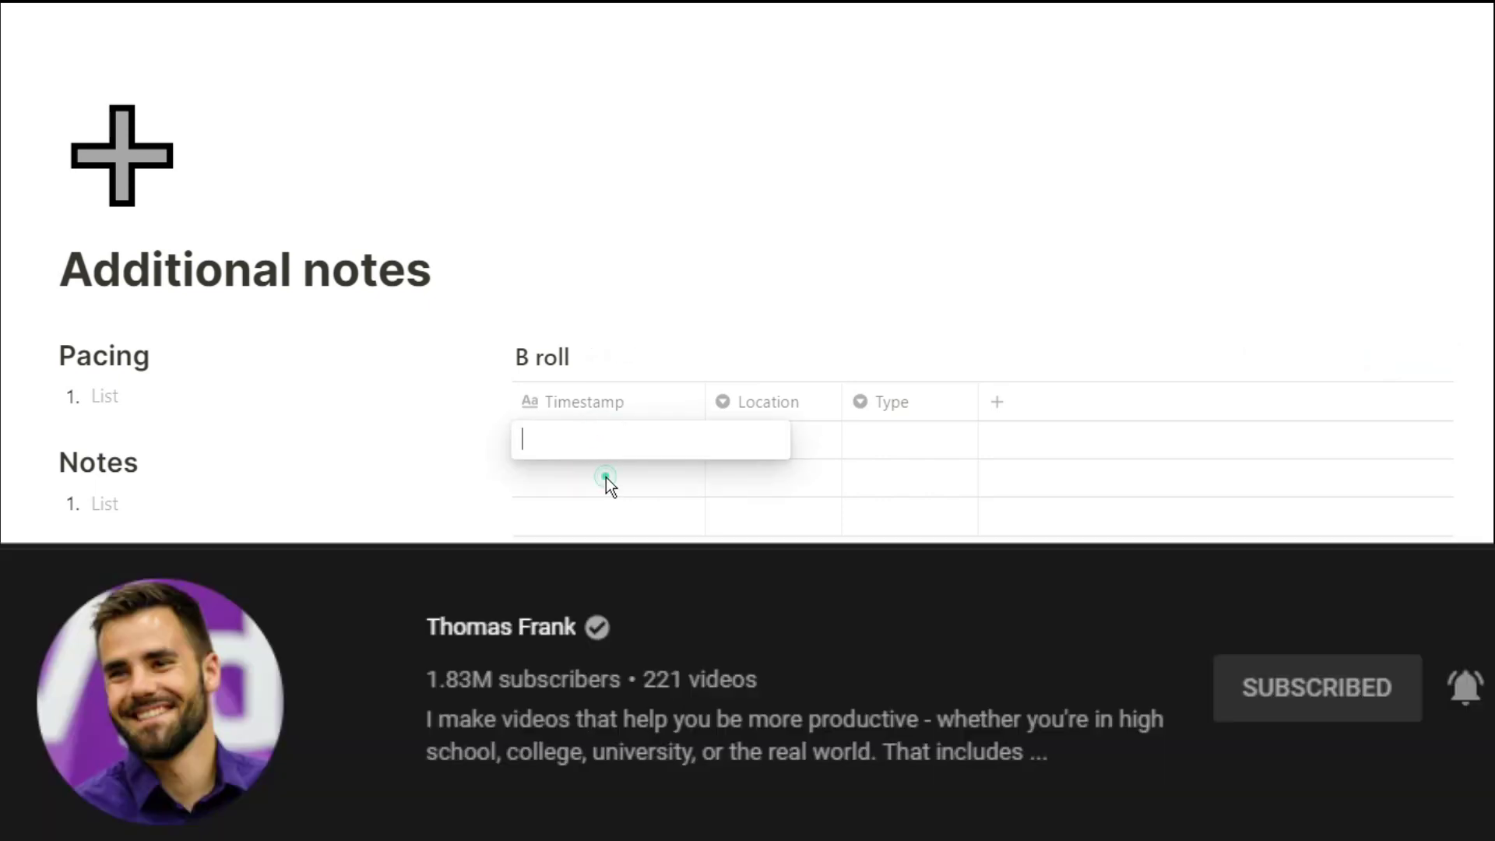
{"action": "key", "text": "Escape"}
{"action": "left_click", "coordinate": [791, 441]}
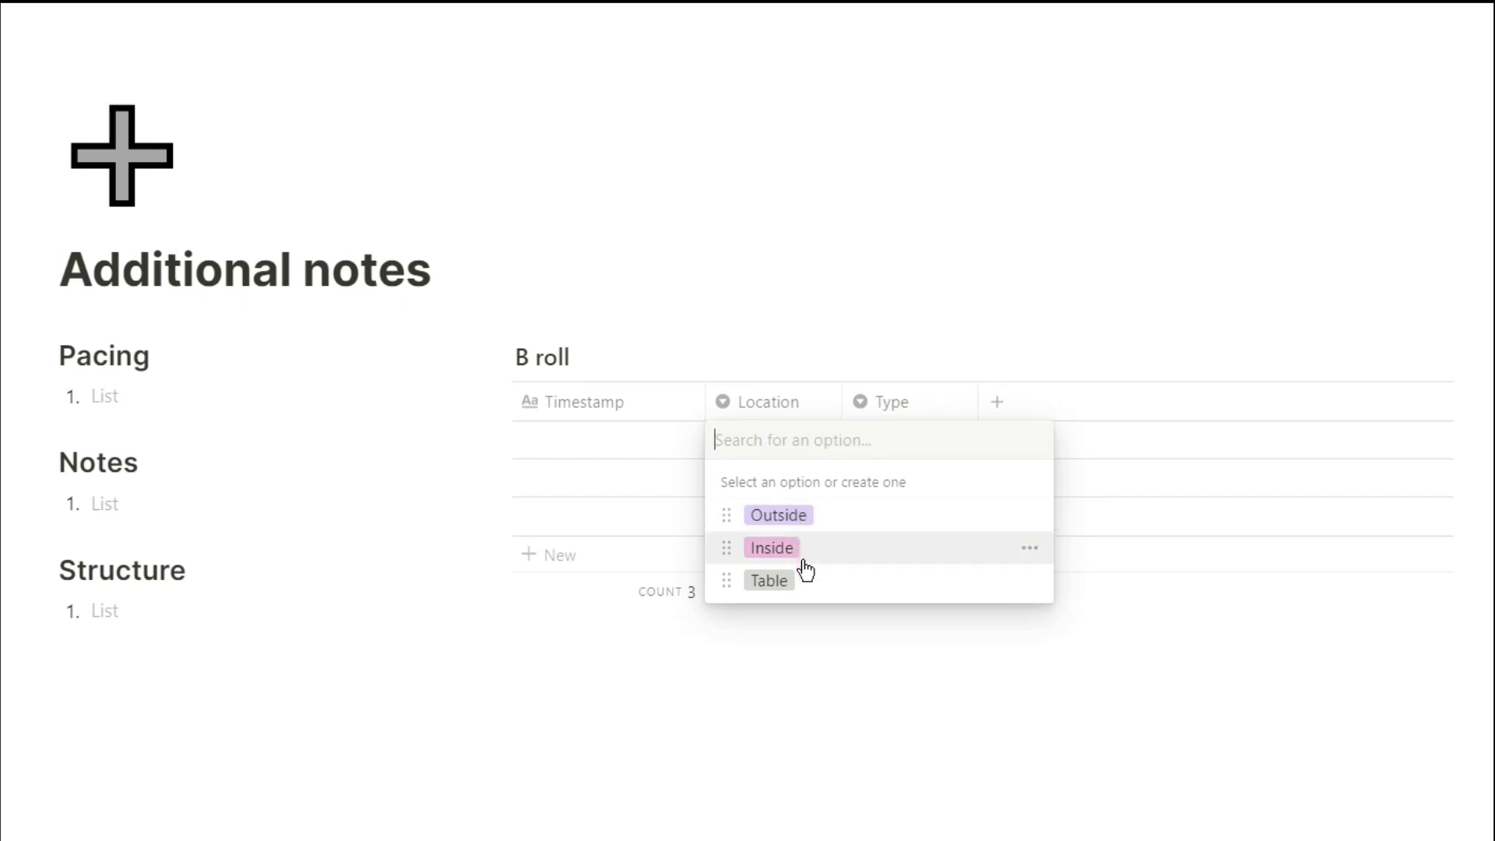
{"action": "left_click", "coordinate": [657, 476]}
{"action": "left_click", "coordinate": [898, 439]}
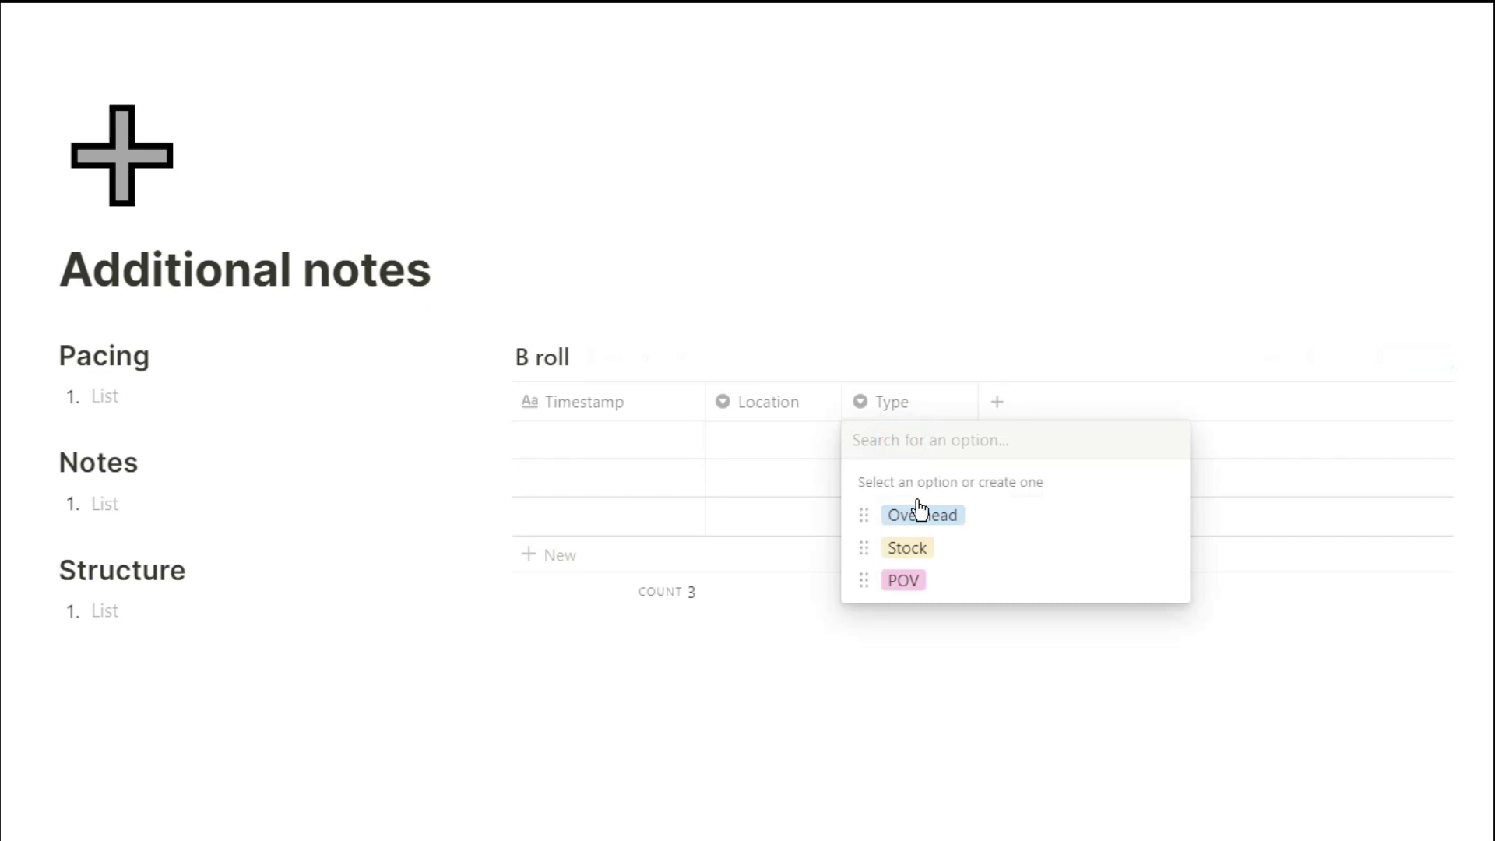
{"action": "left_click", "coordinate": [922, 512]}
{"action": "left_click", "coordinate": [781, 436]}
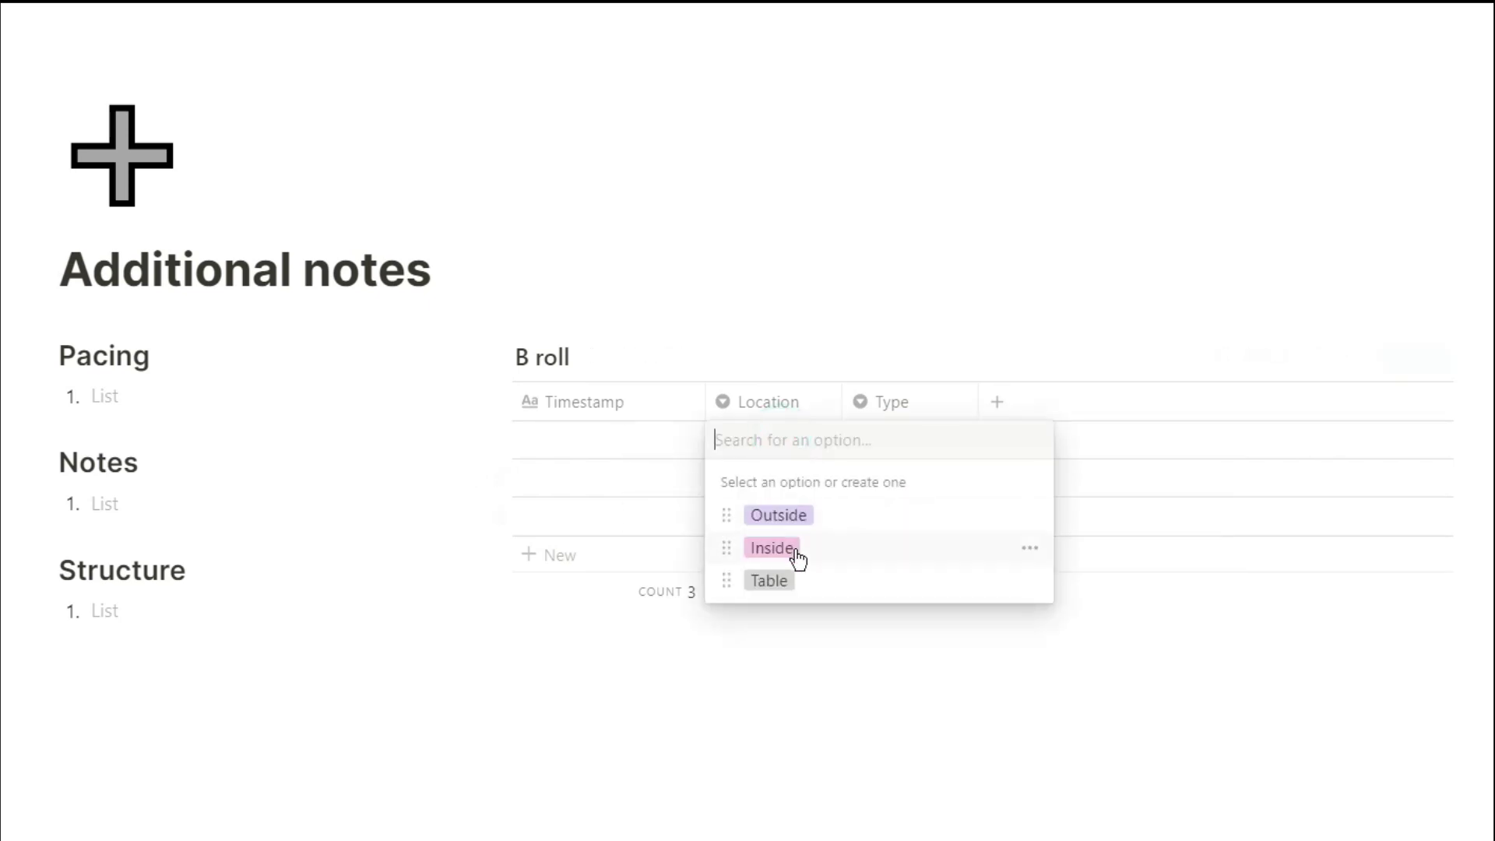
{"action": "left_click", "coordinate": [794, 551]}
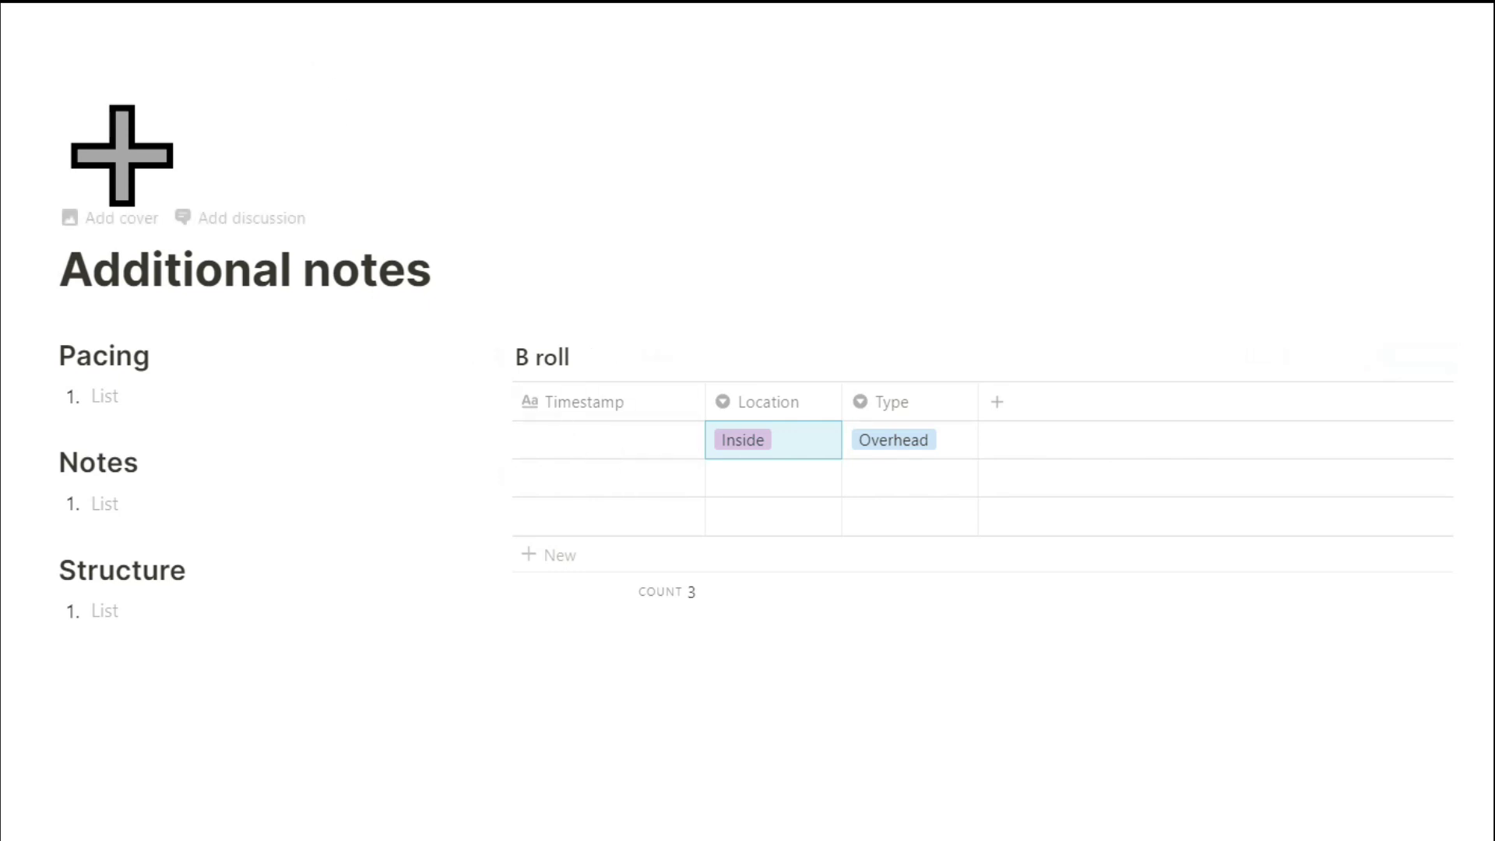
{"action": "left_click", "coordinate": [297, 27]}
{"action": "scroll", "coordinate": [561, 401], "scroll_direction": "down", "scroll_amount": 5}
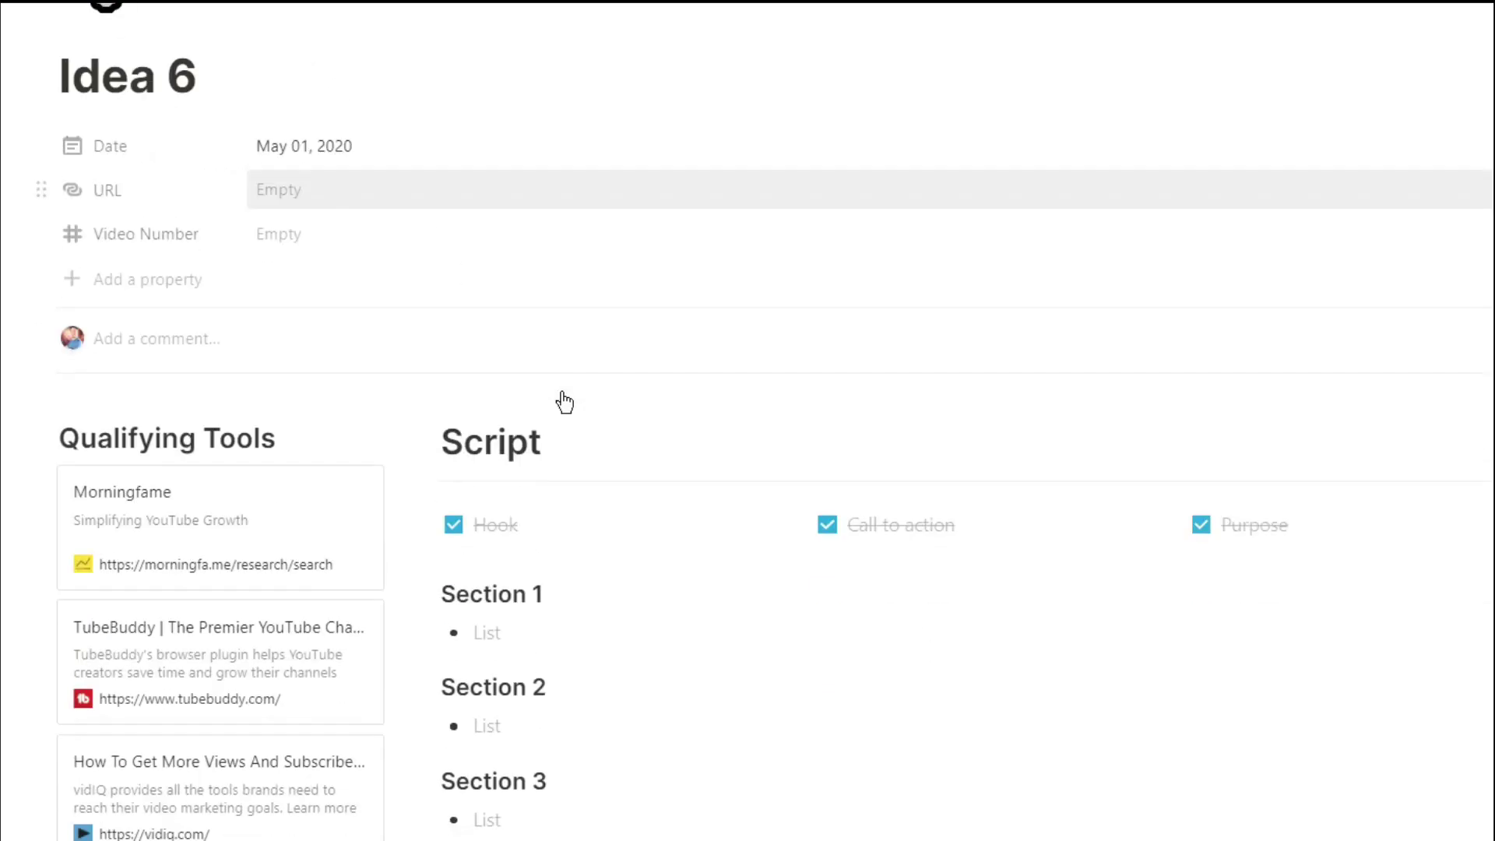
{"action": "scroll", "coordinate": [564, 392], "scroll_direction": "down", "scroll_amount": 4}
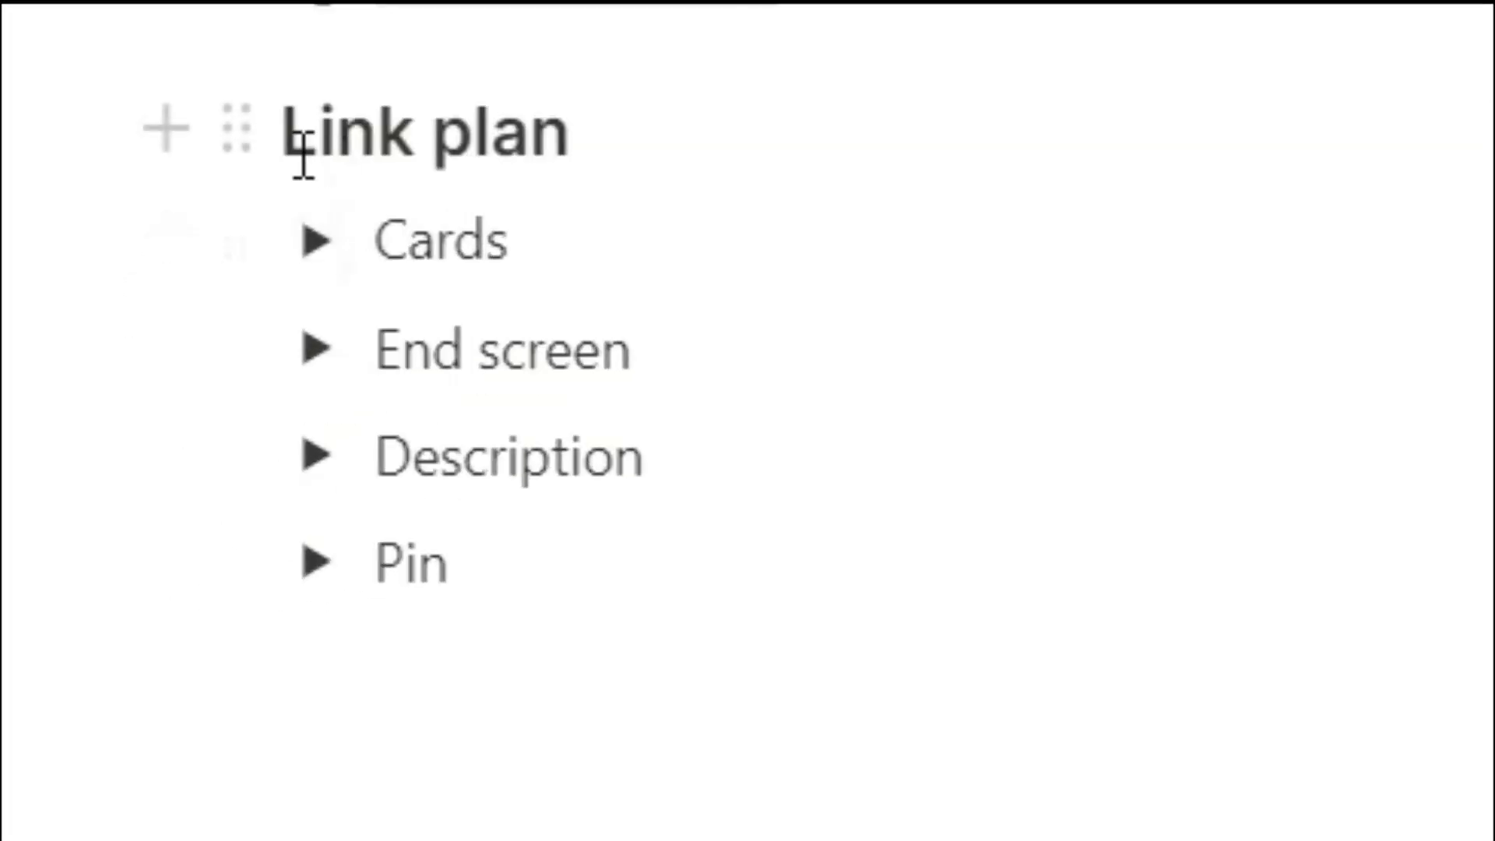
{"action": "left_click", "coordinate": [317, 243]}
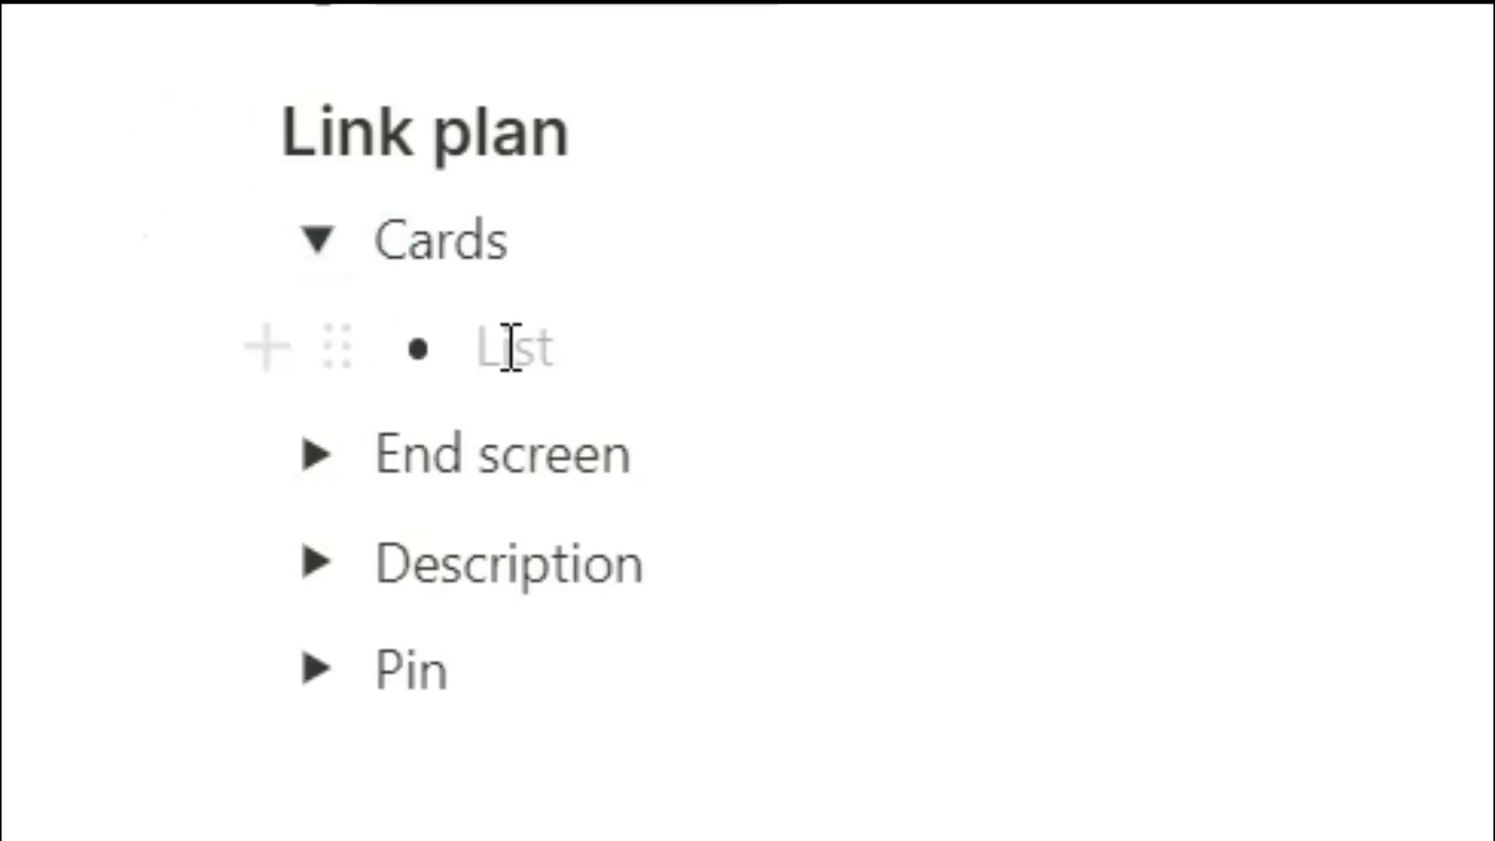
{"action": "left_click", "coordinate": [315, 246]}
{"action": "left_click", "coordinate": [319, 347]}
{"action": "left_click", "coordinate": [319, 347]}
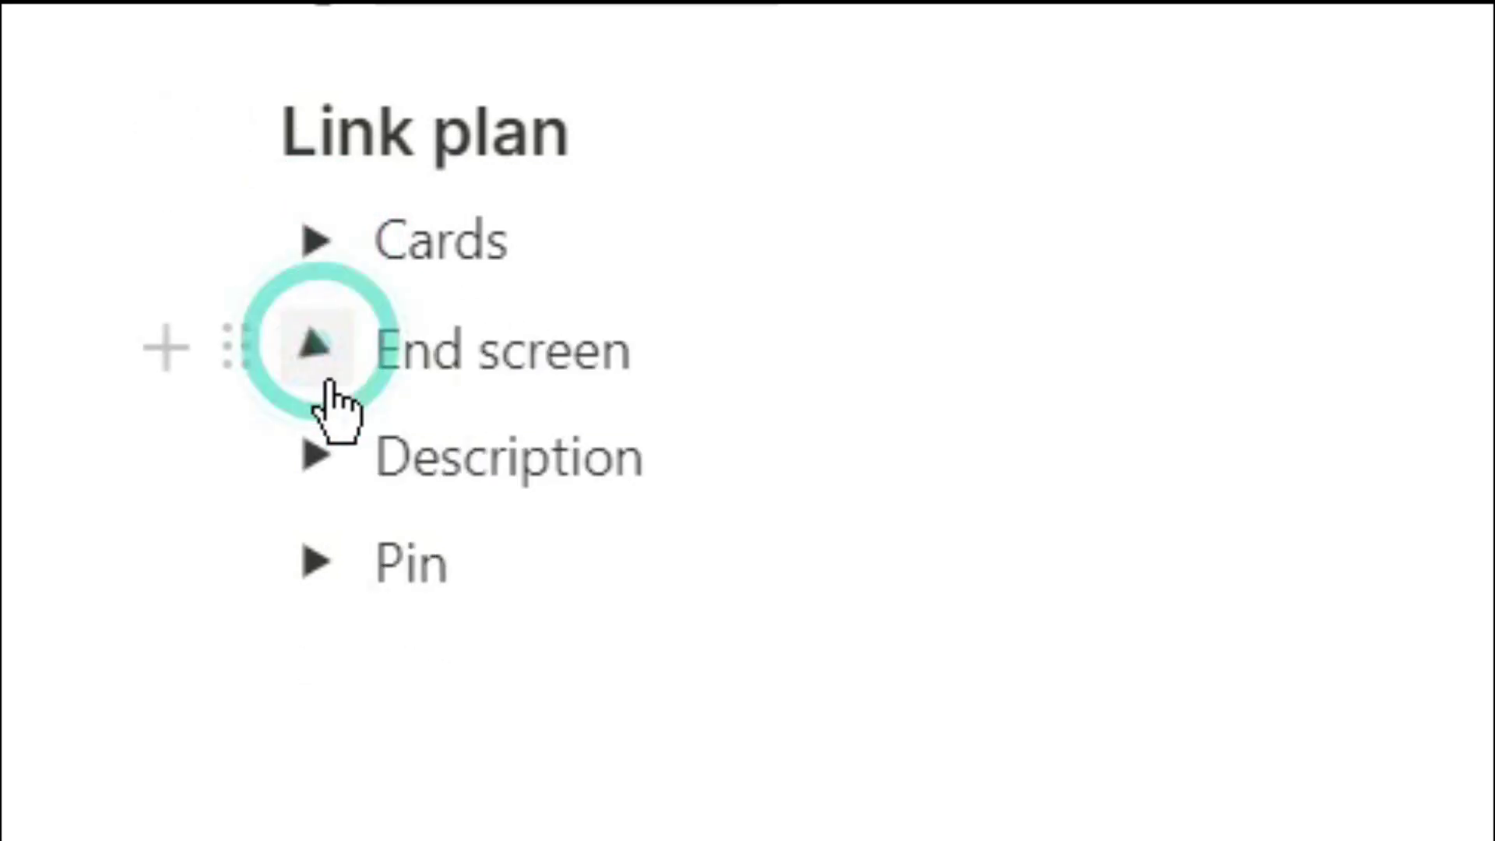
{"action": "left_click", "coordinate": [323, 455]}
{"action": "left_click", "coordinate": [322, 455]}
{"action": "left_click", "coordinate": [327, 561]}
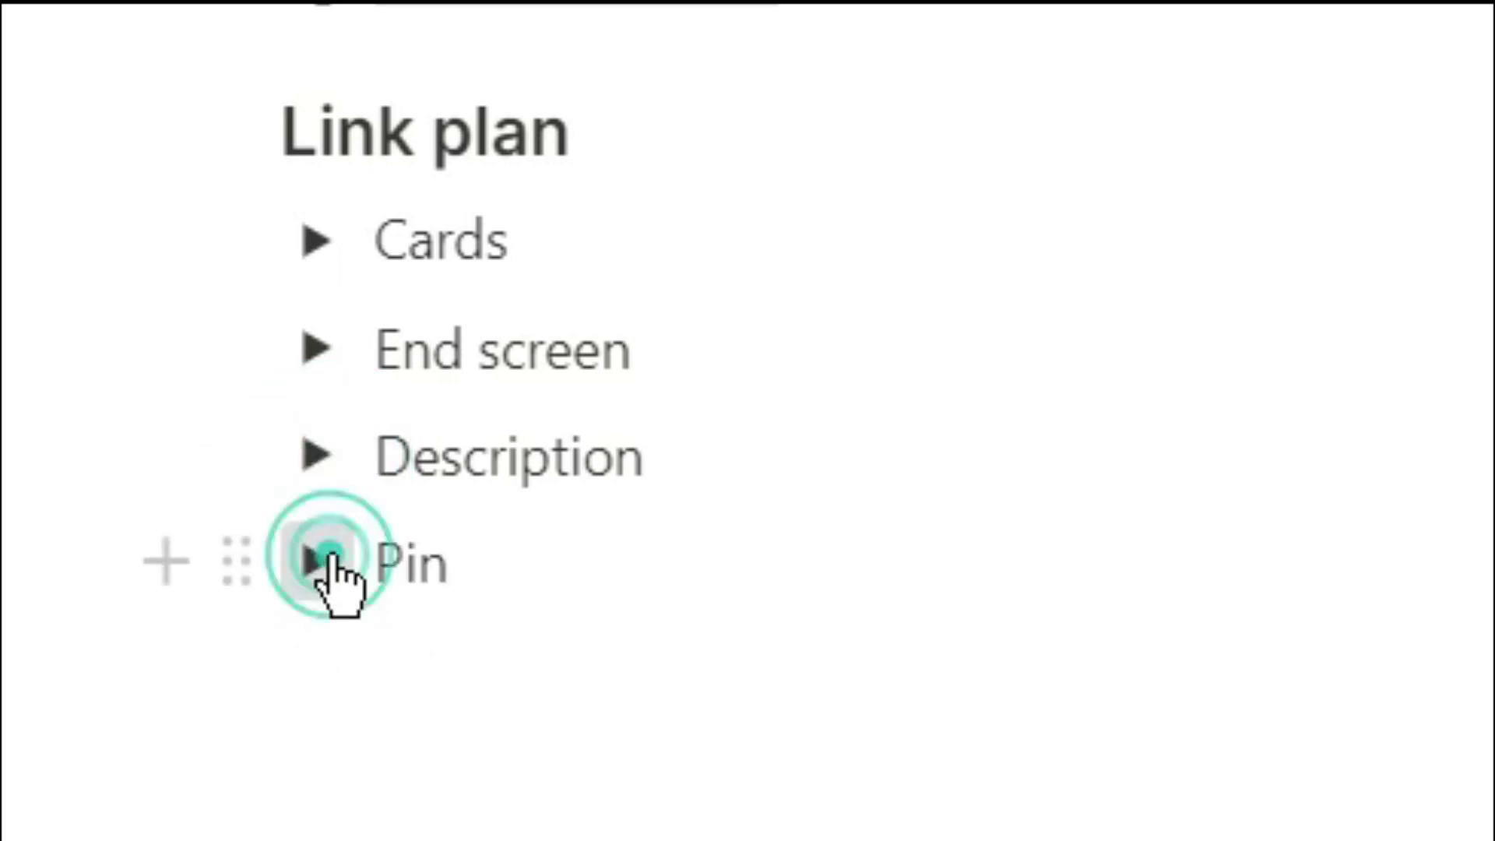
{"action": "left_click", "coordinate": [328, 560]}
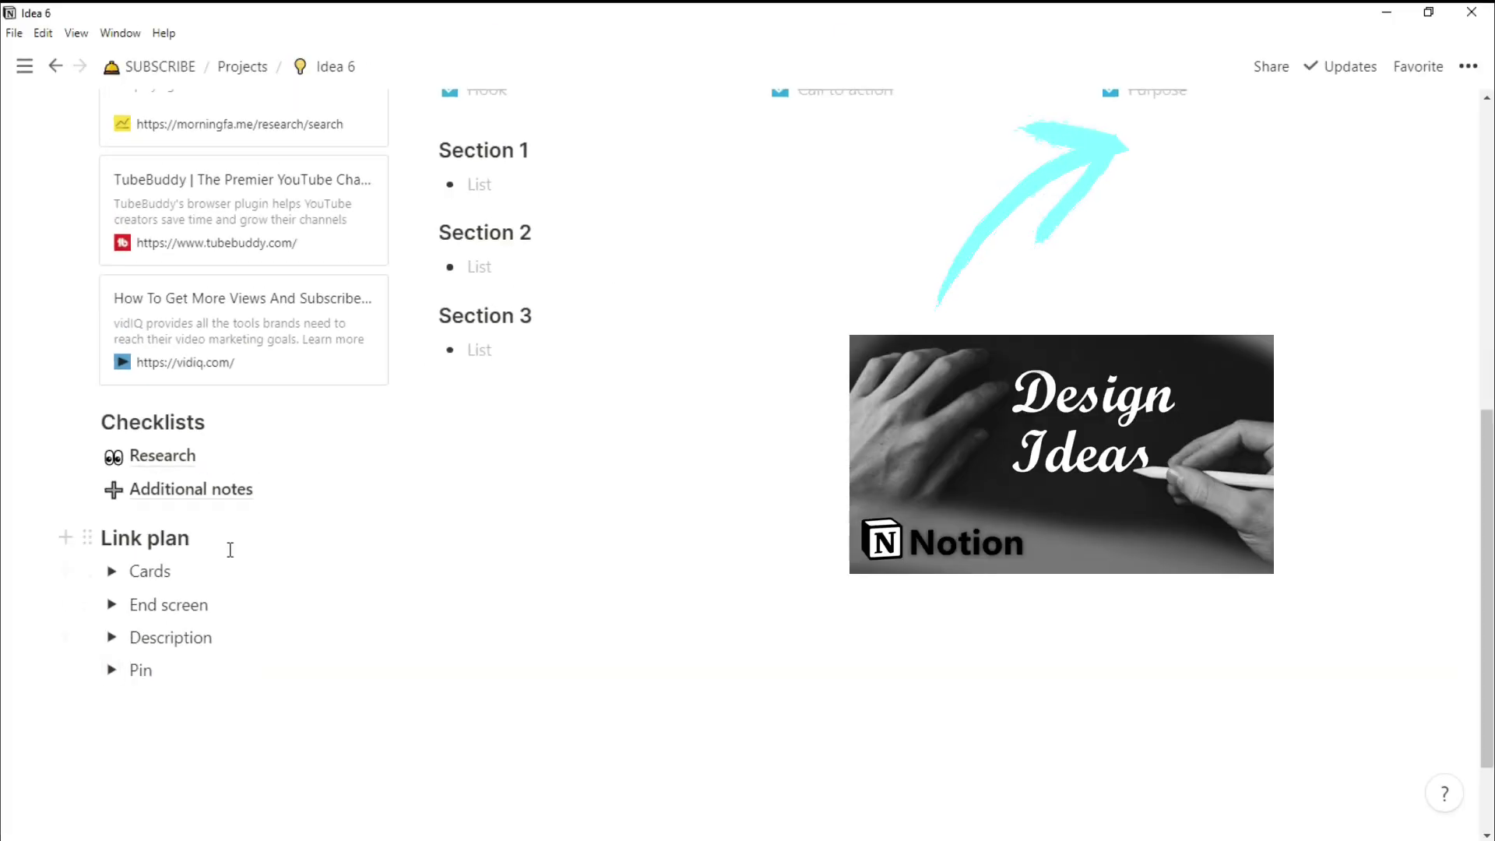
{"action": "scroll", "coordinate": [518, 350], "scroll_direction": "up", "scroll_amount": 3}
{"action": "scroll", "coordinate": [517, 356], "scroll_direction": "up", "scroll_amount": 5}
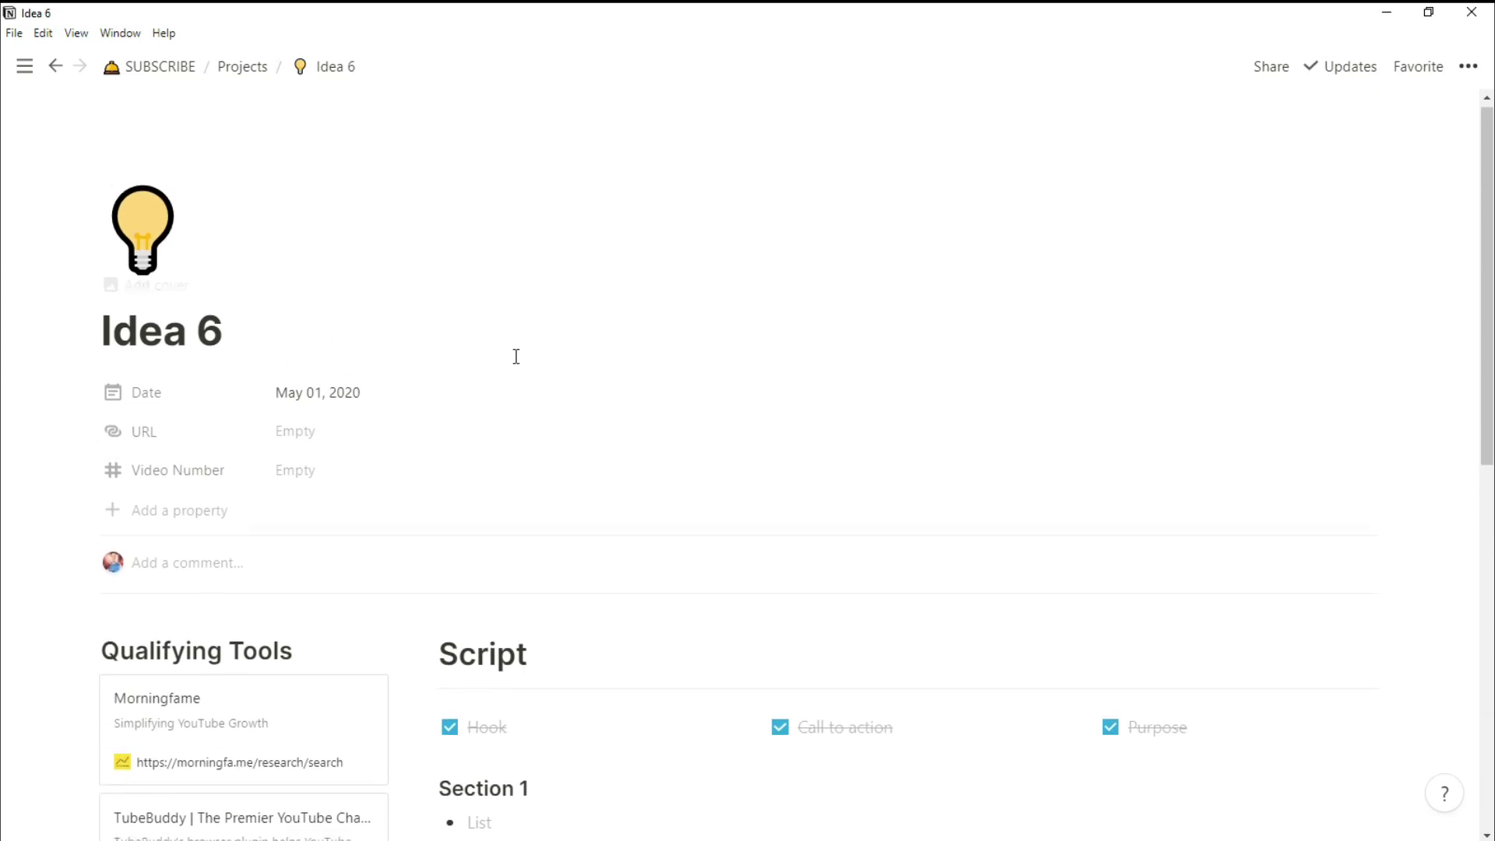
On the SUBSCRIBE calendar, move Idea 6 from May 1 to May 3 and confirm its date
{"action": "left_click", "coordinate": [187, 68]}
{"action": "scroll", "coordinate": [655, 529], "scroll_direction": "down", "scroll_amount": 7}
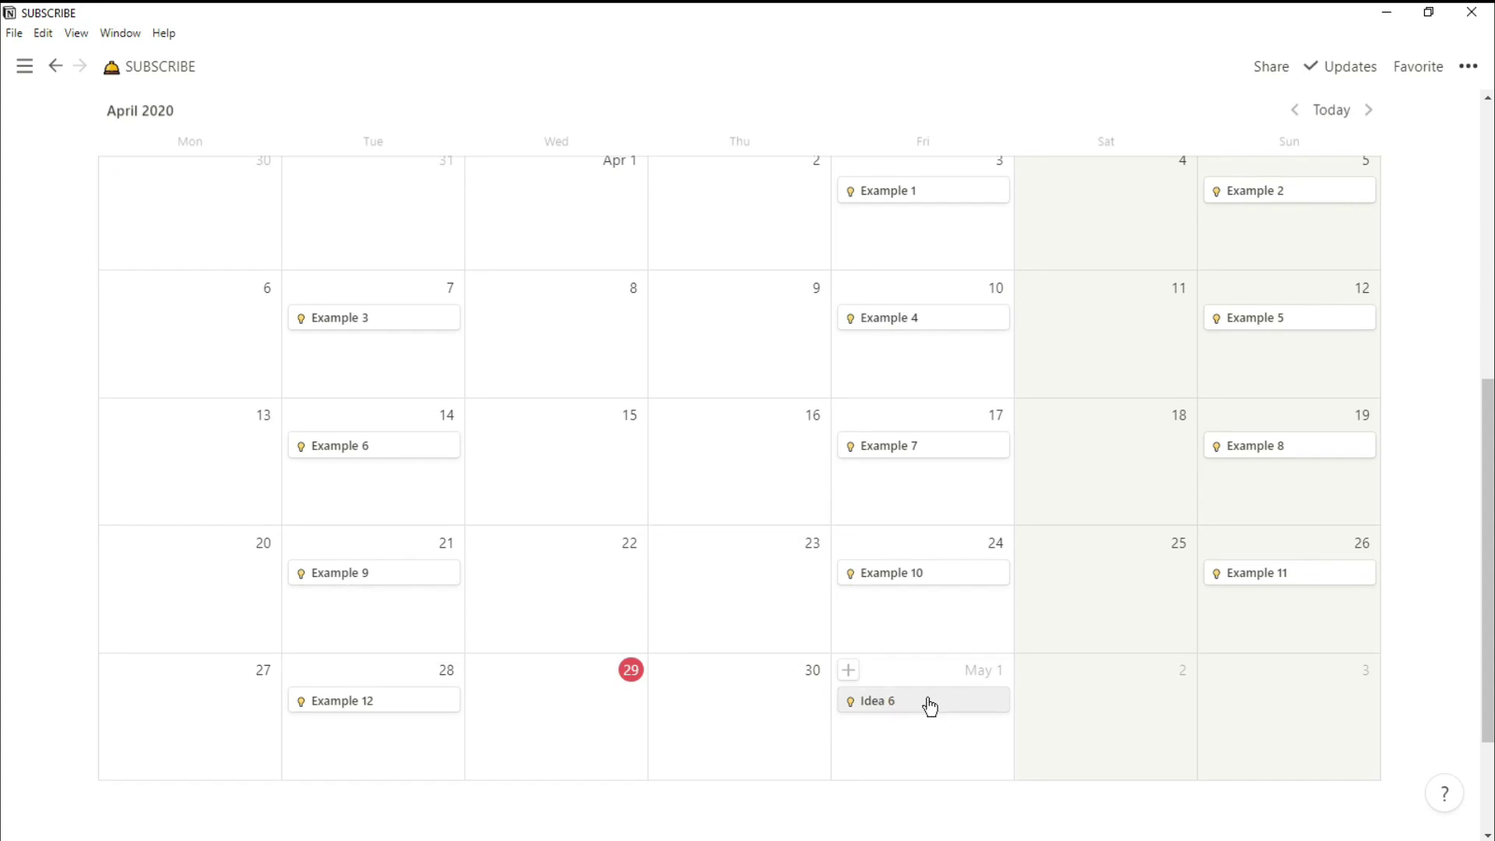
{"action": "left_click_drag", "start_coordinate": [932, 708], "coordinate": [1232, 707]}
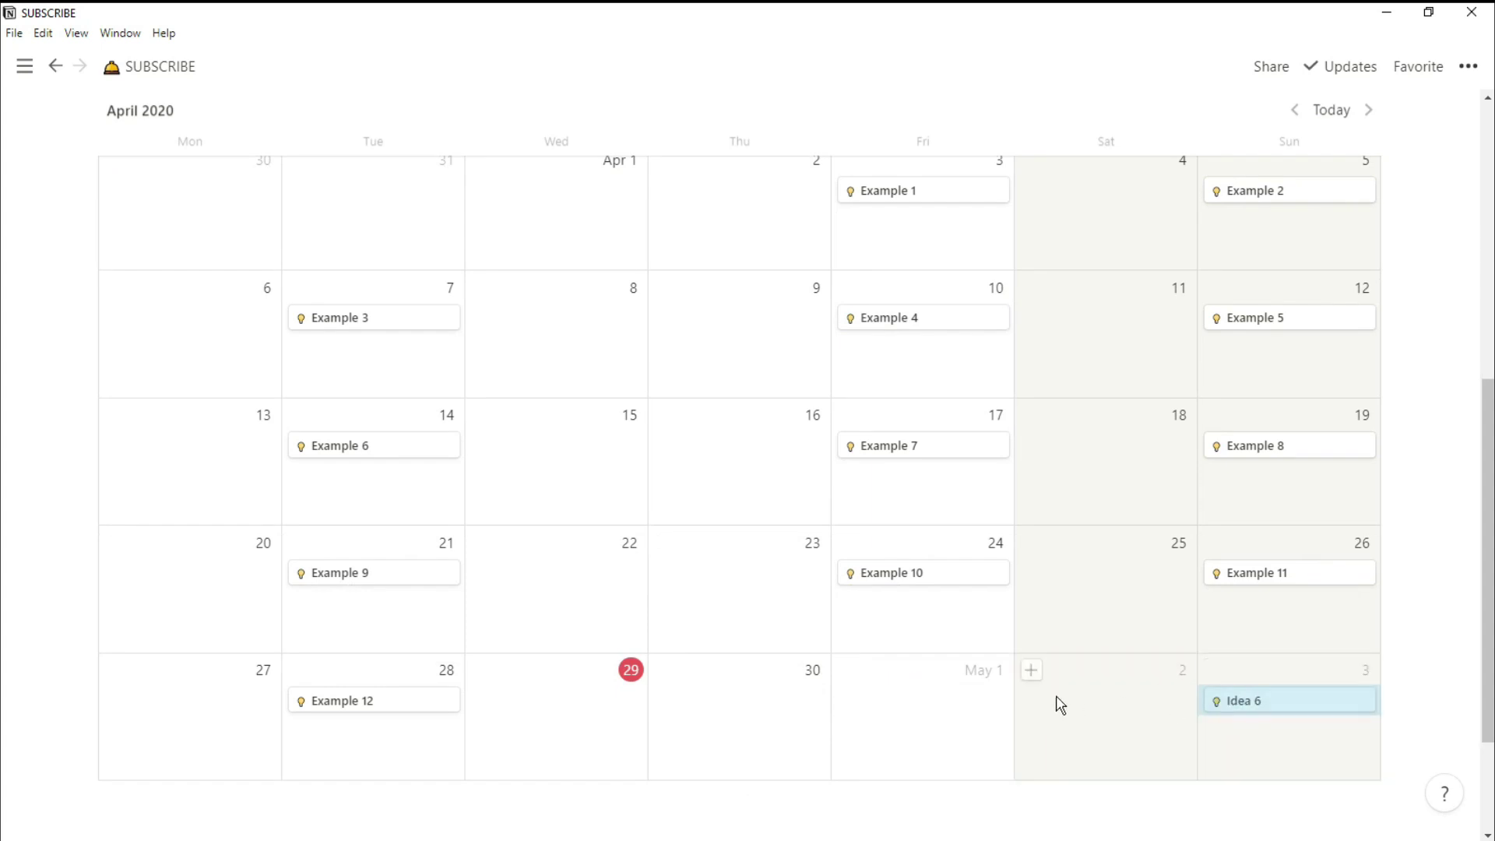
{"action": "left_click", "coordinate": [1258, 707]}
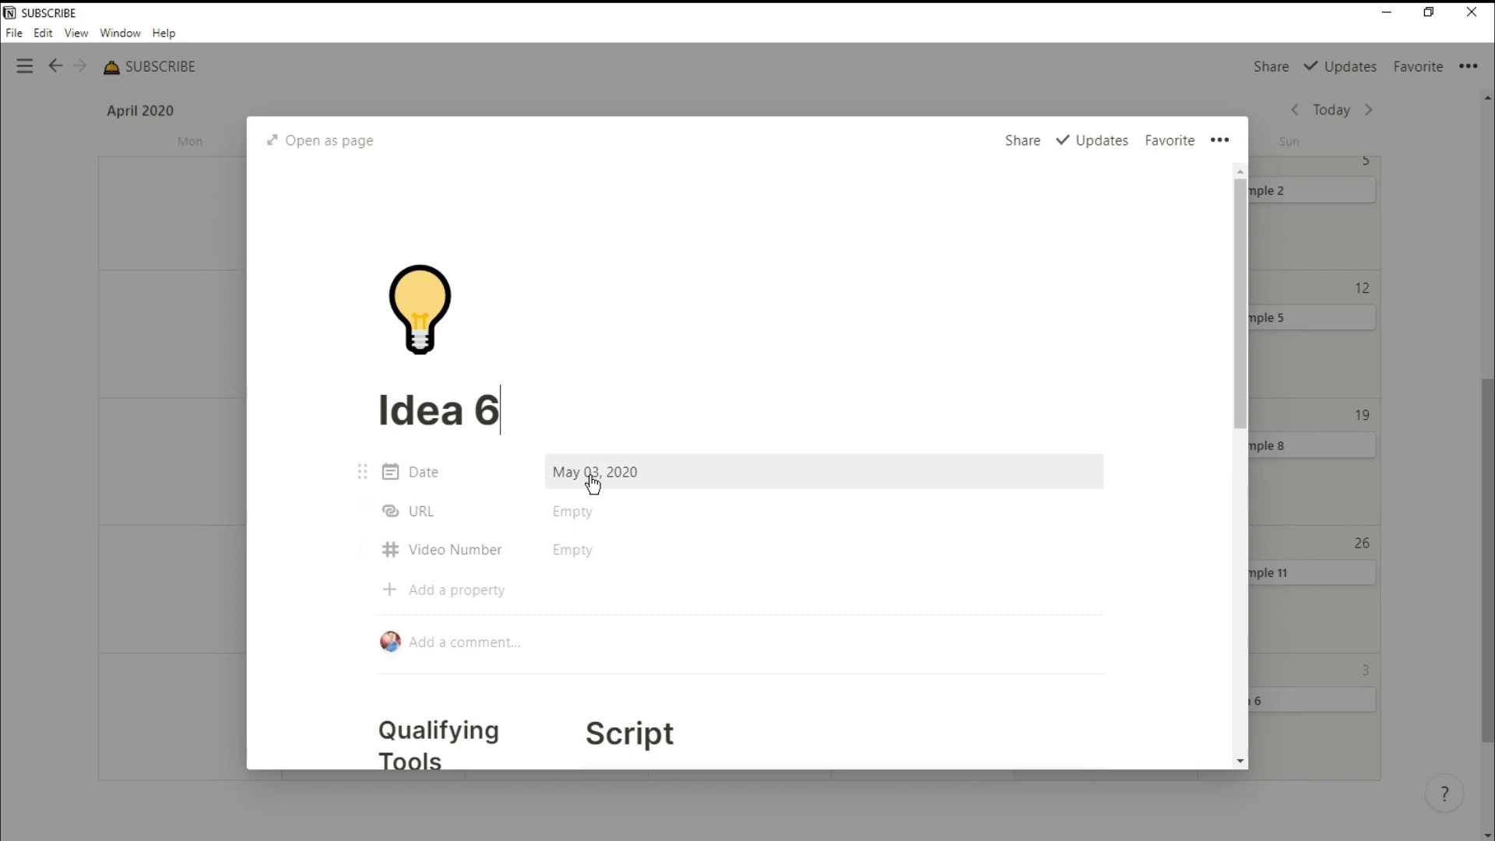
{"action": "scroll", "coordinate": [662, 522], "scroll_direction": "down", "scroll_amount": 10}
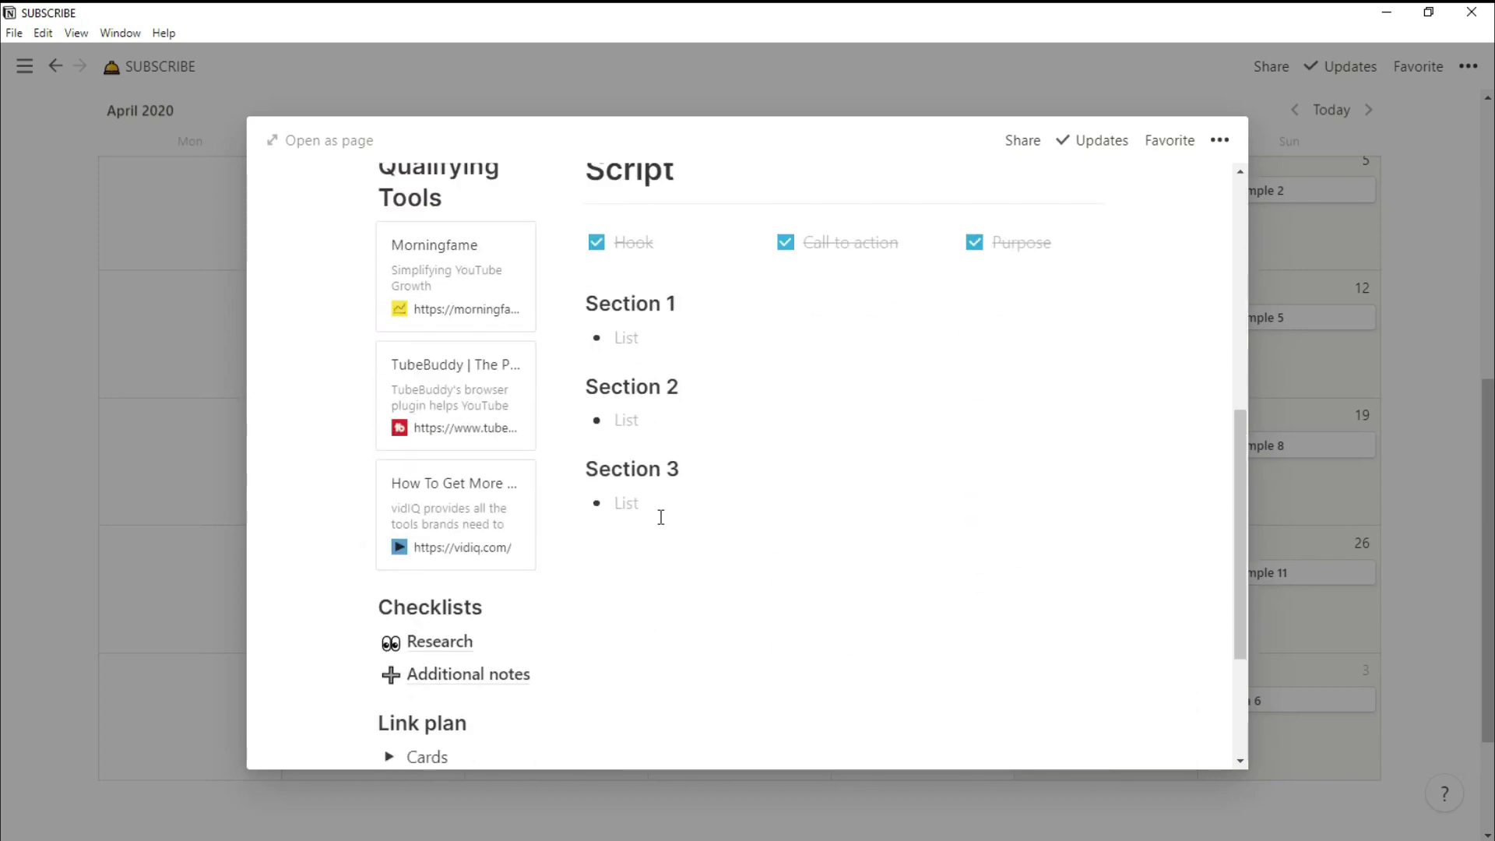